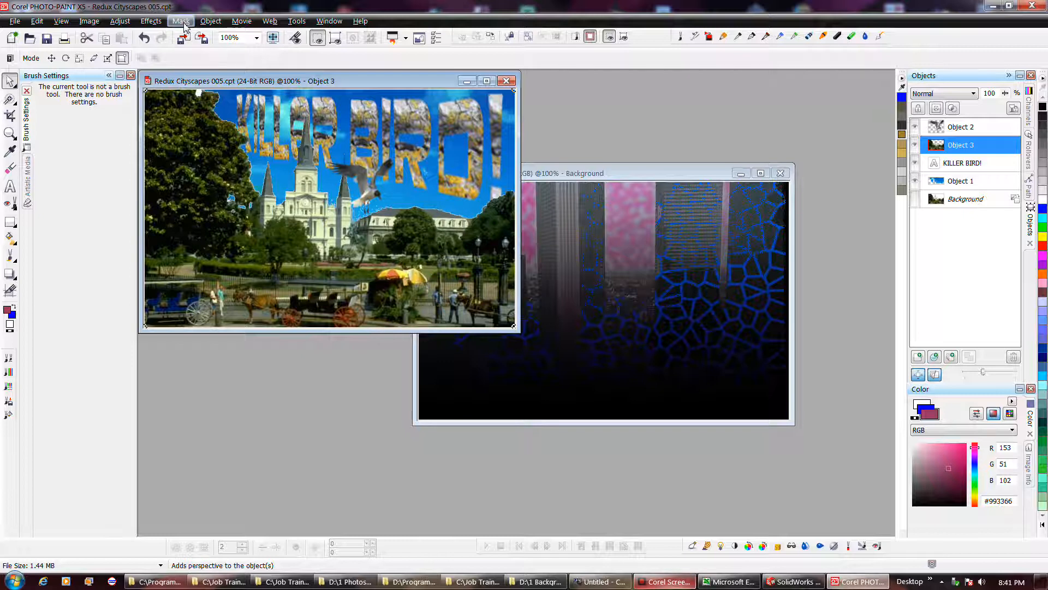
# Start the Defringe matting command on Object 3 and preview it with a width of 10
pyautogui.click(210, 21)
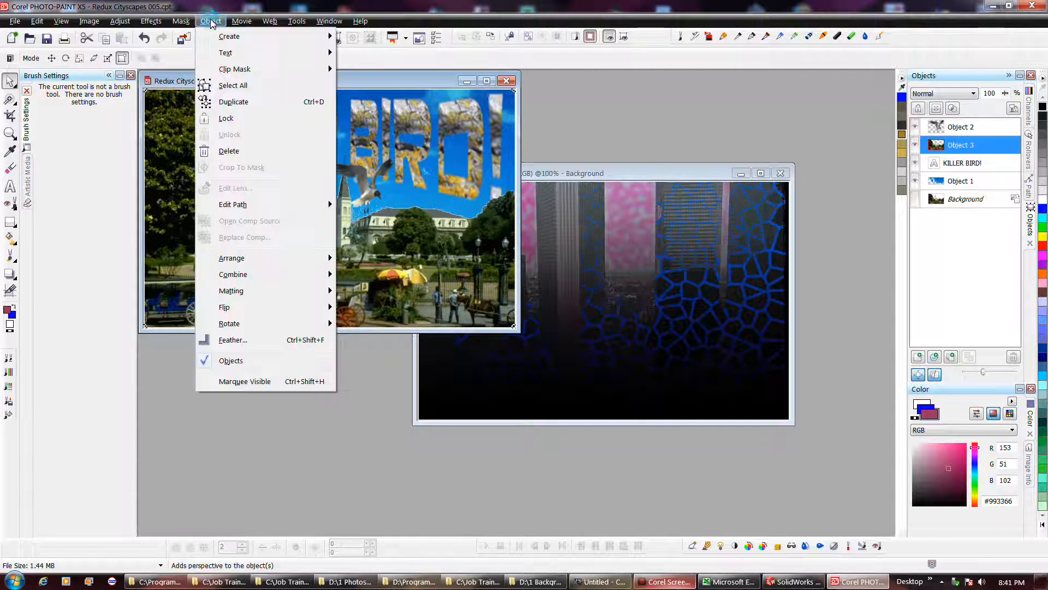
pyautogui.click(210, 21)
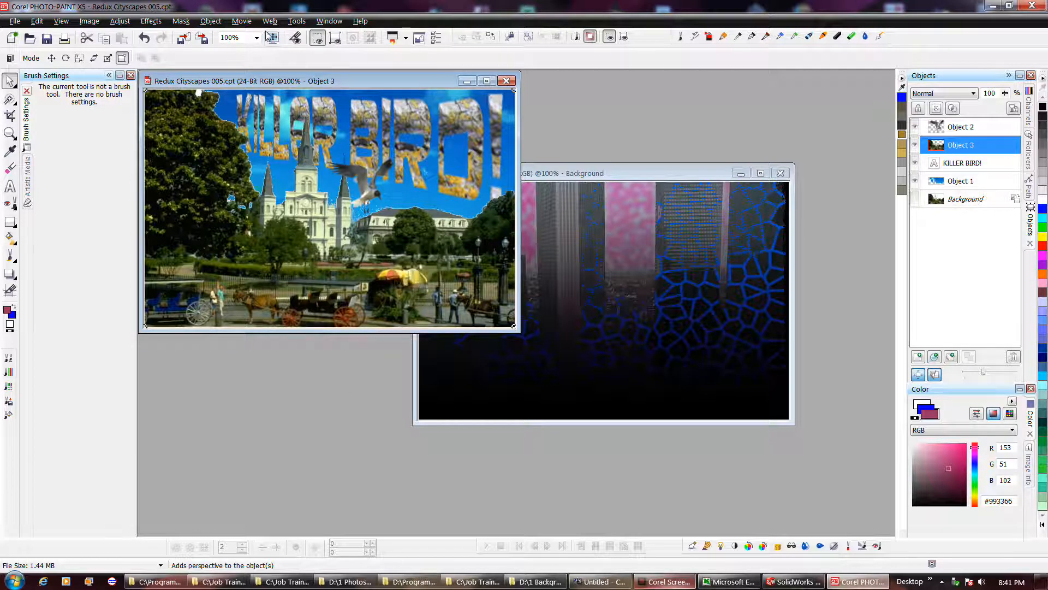
pyautogui.click(179, 21)
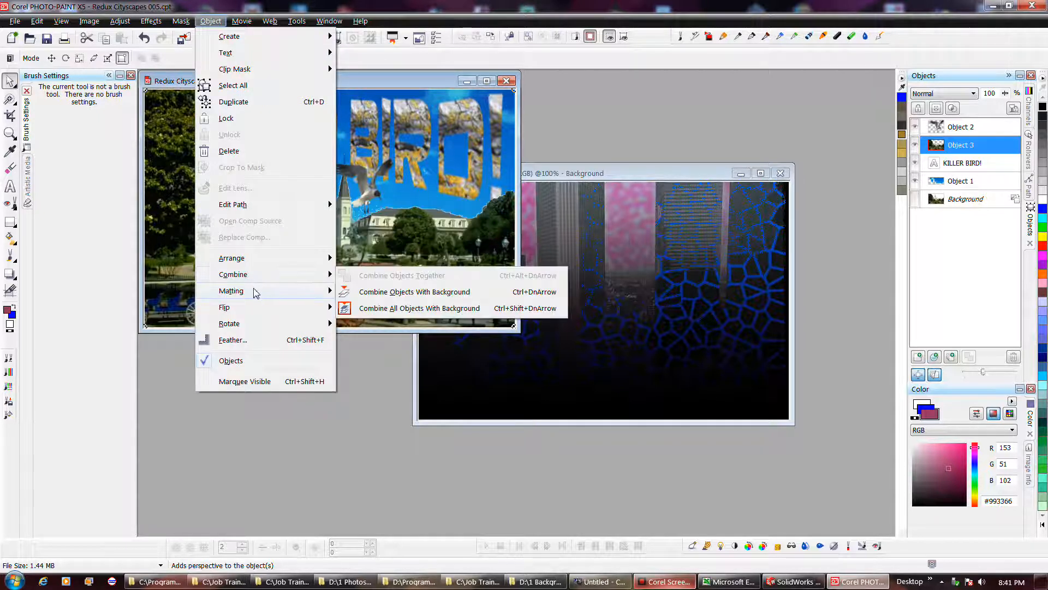
pyautogui.moveTo(254, 290)
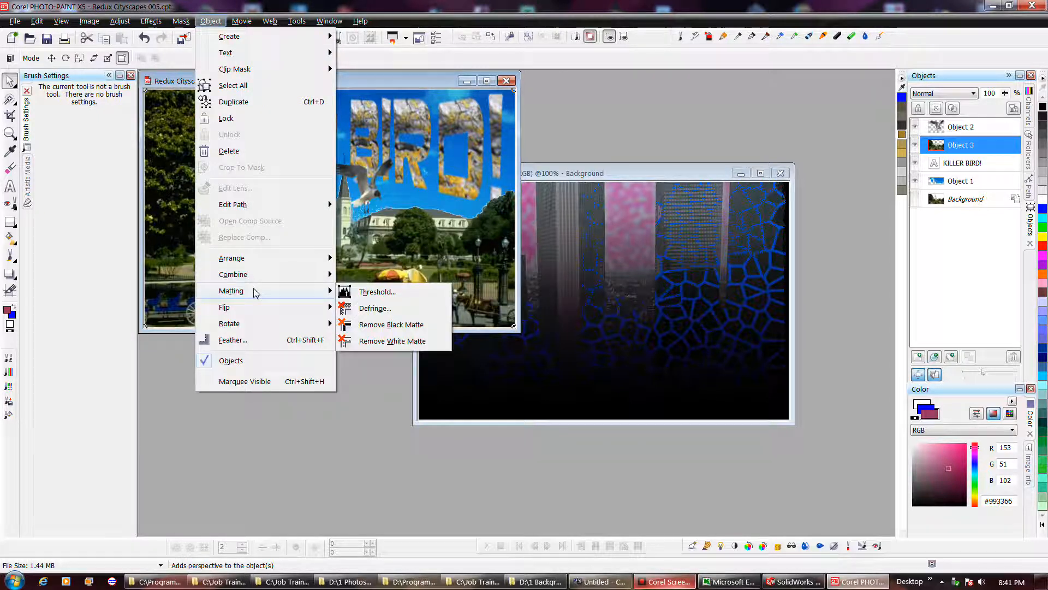
pyautogui.click(371, 308)
pyautogui.click(474, 308)
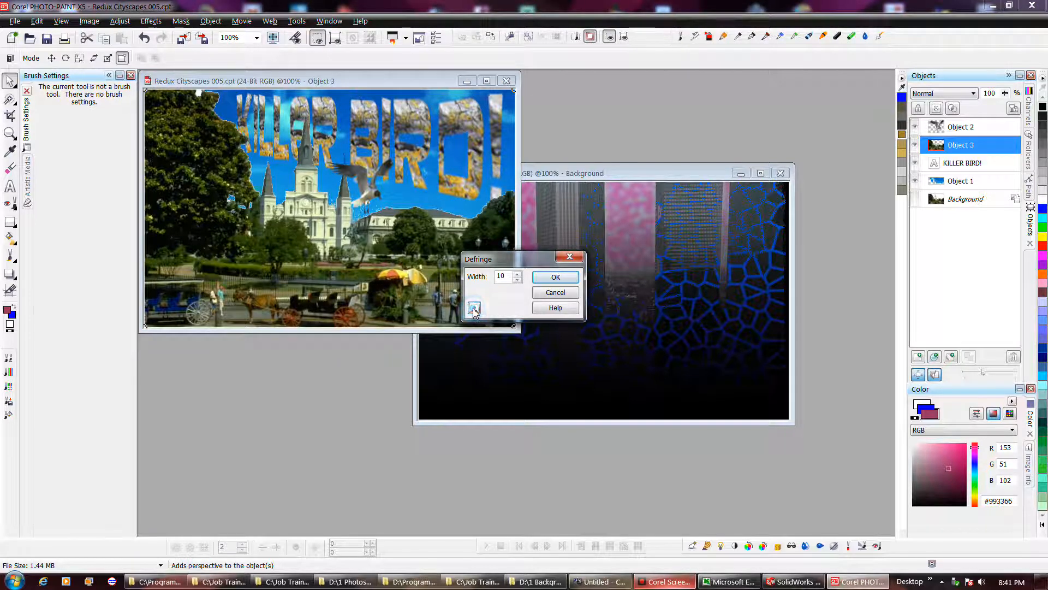
pyautogui.click(474, 309)
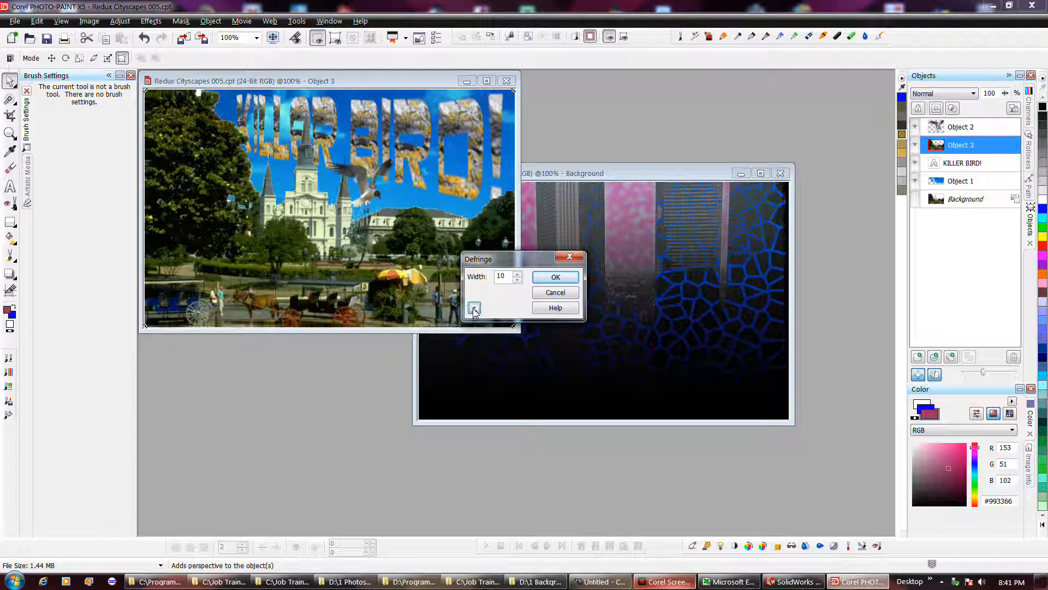
# Preview the defringe on Object 3 with a width of 3 and with a width of 4
pyautogui.click(518, 280)
pyautogui.click(519, 282)
pyautogui.click(519, 282)
pyautogui.click(519, 282)
pyautogui.click(520, 282)
pyautogui.click(519, 282)
pyautogui.click(520, 281)
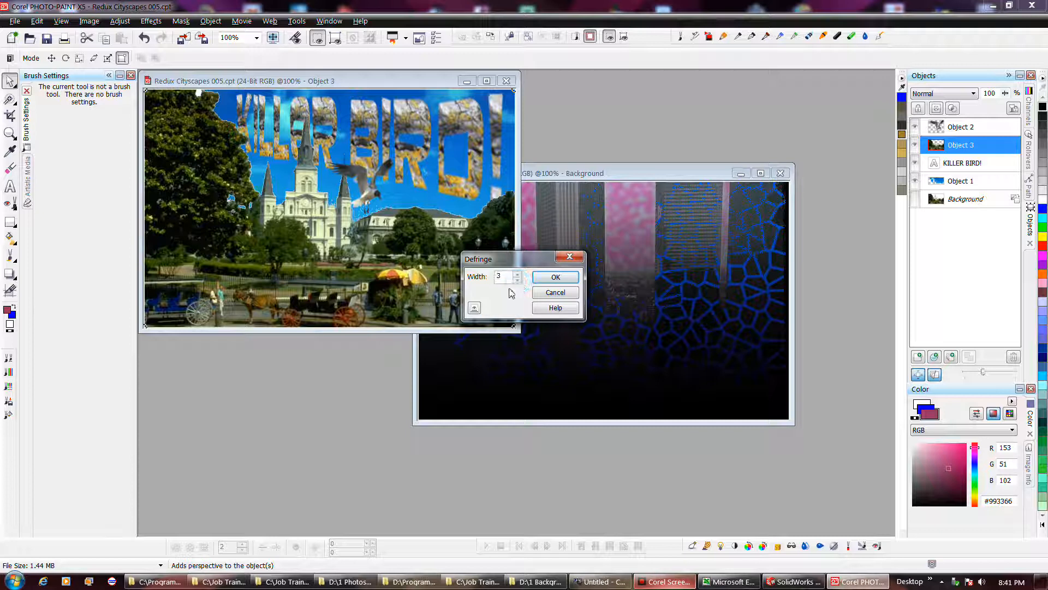
pyautogui.click(474, 308)
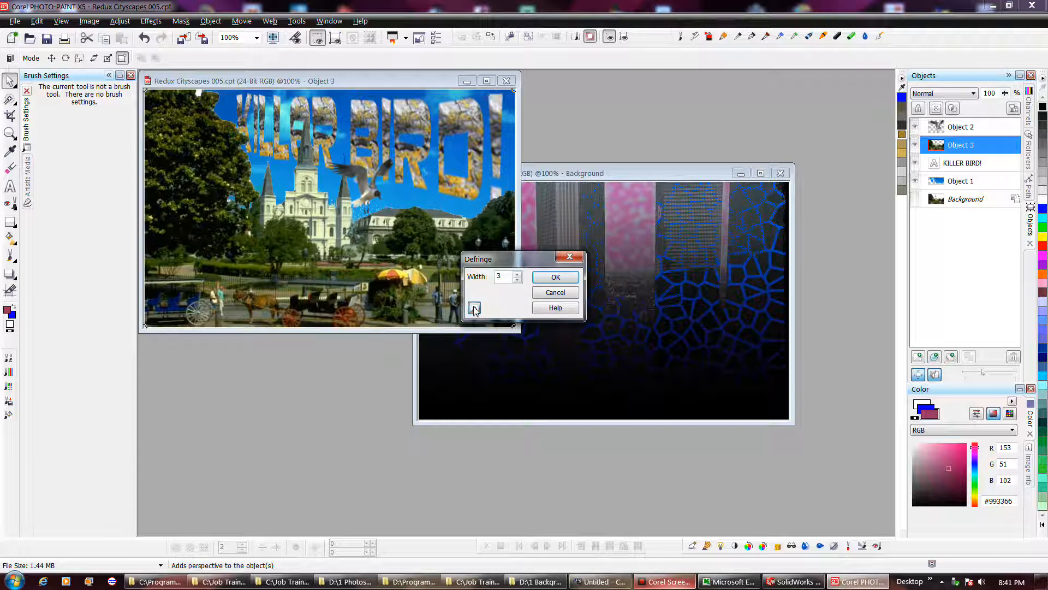
pyautogui.click(521, 275)
pyautogui.click(474, 308)
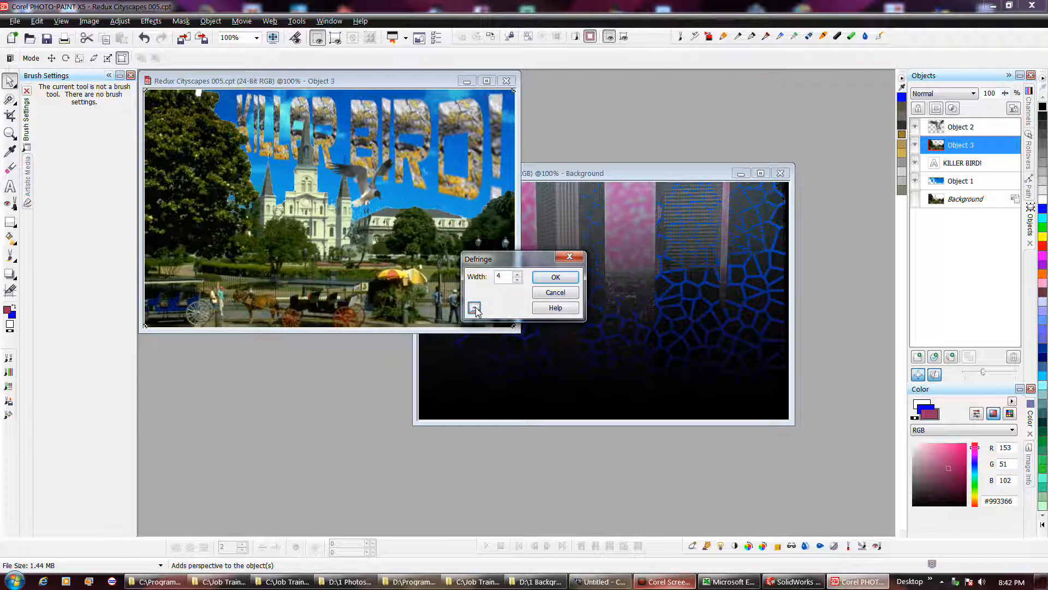
# Raise the defringe width to 10 and preview the edge cleanup
pyautogui.click(517, 274)
pyautogui.click(518, 275)
pyautogui.click(518, 275)
pyautogui.click(518, 275)
pyautogui.click(518, 274)
pyautogui.click(518, 274)
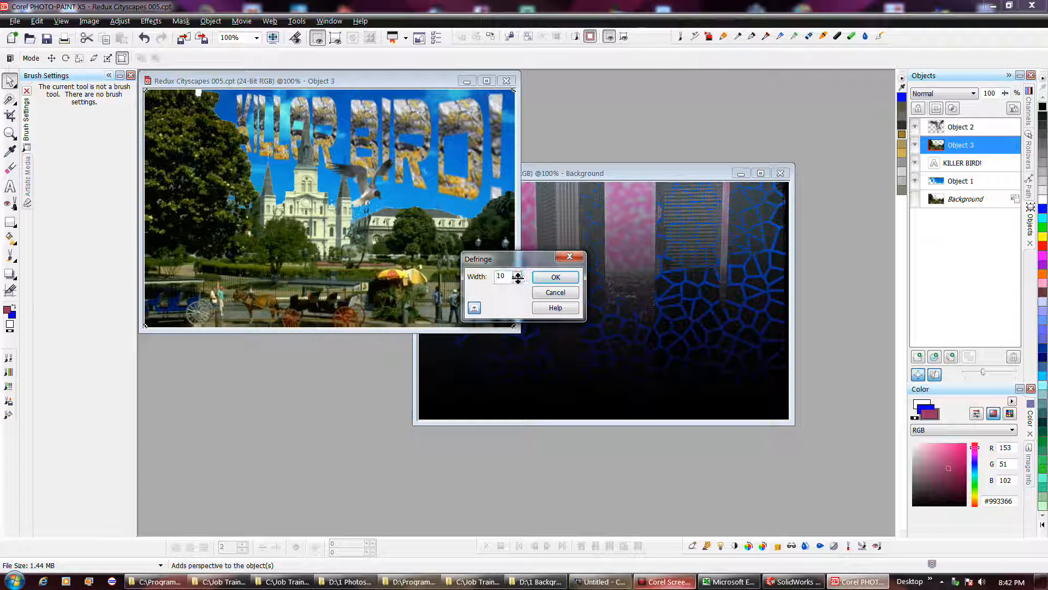
pyautogui.click(475, 308)
# Lower the defringe width, apply it to Object 3 and save the image
pyautogui.click(518, 280)
pyautogui.click(518, 279)
pyautogui.click(518, 279)
pyautogui.click(518, 279)
pyautogui.click(518, 279)
pyautogui.click(556, 276)
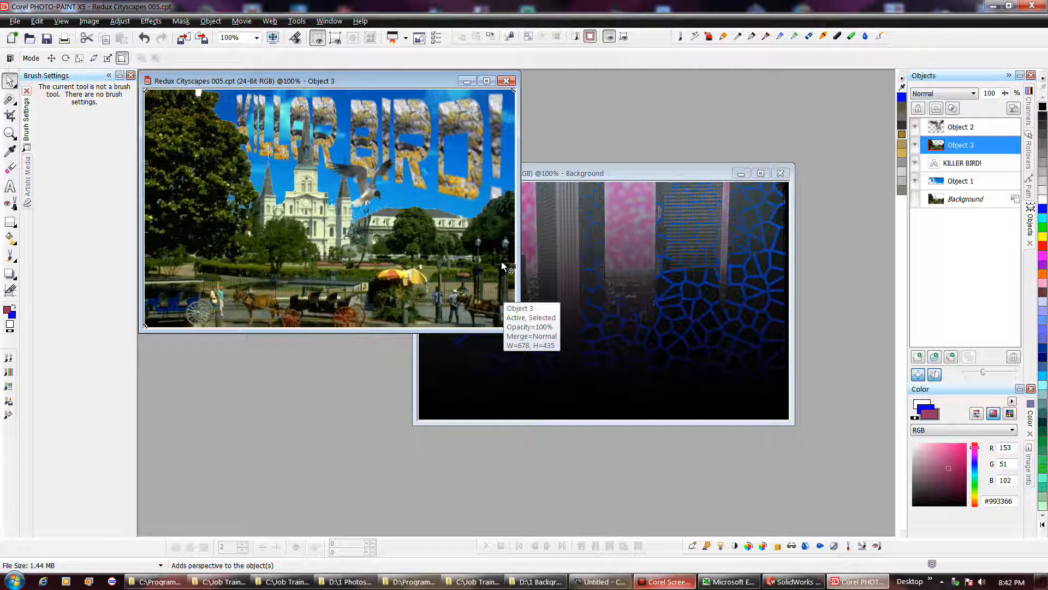
pyautogui.click(47, 38)
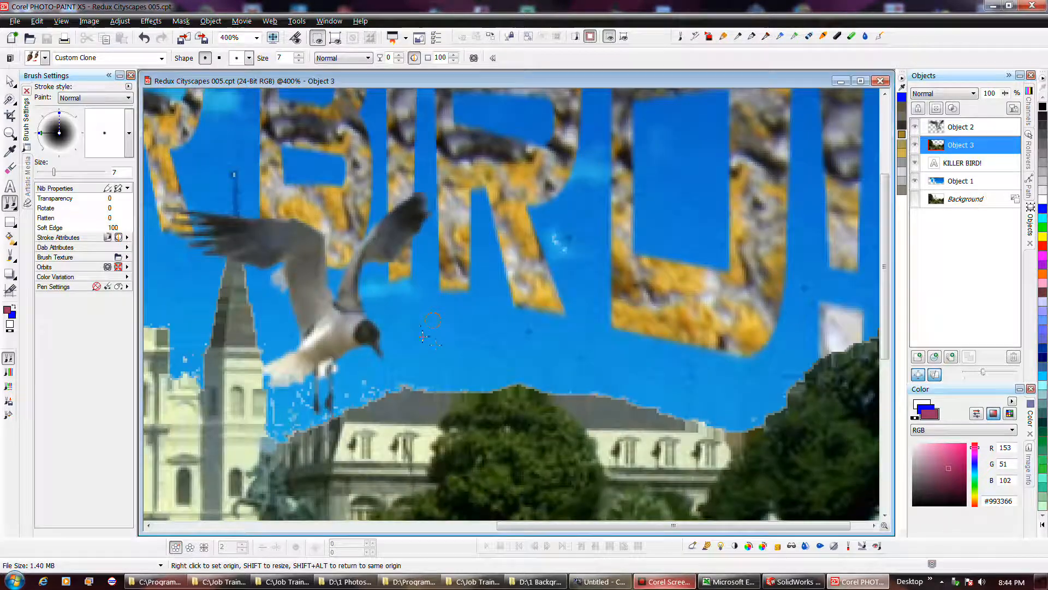
# Clone clean blue sky over the pale specks around the bird's legs with a size 7 Custom Clone brush
pyautogui.moveTo(415, 326); pyautogui.dragTo(416, 330)
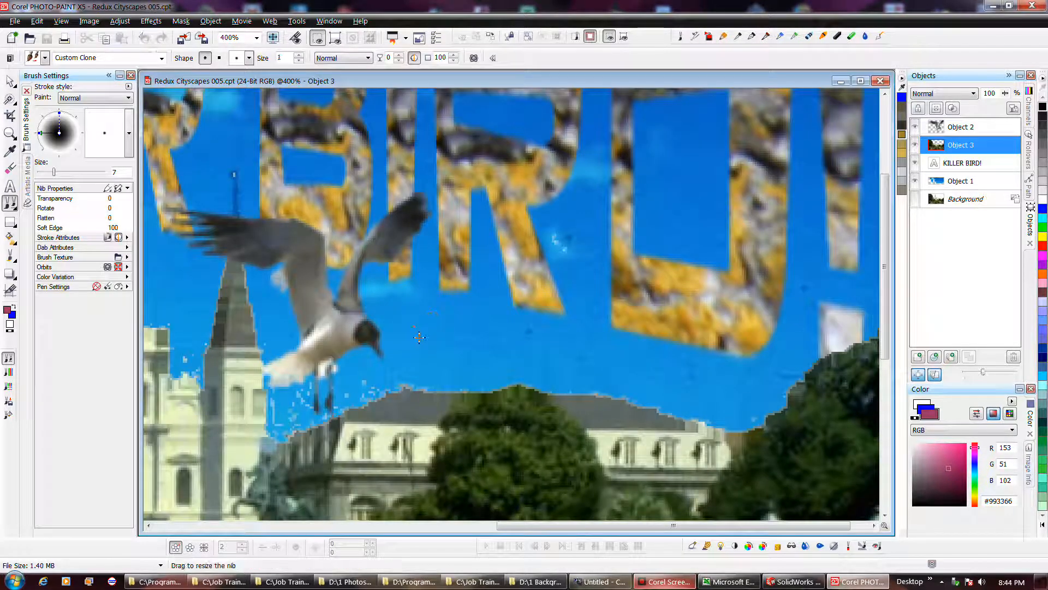
pyautogui.moveTo(376, 380)
pyautogui.mouseDown()
pyautogui.moveTo(374, 395)
pyautogui.moveTo(397, 384)
pyautogui.moveTo(361, 395)
pyautogui.moveTo(373, 383)
pyautogui.moveTo(337, 408)
pyautogui.mouseUp()
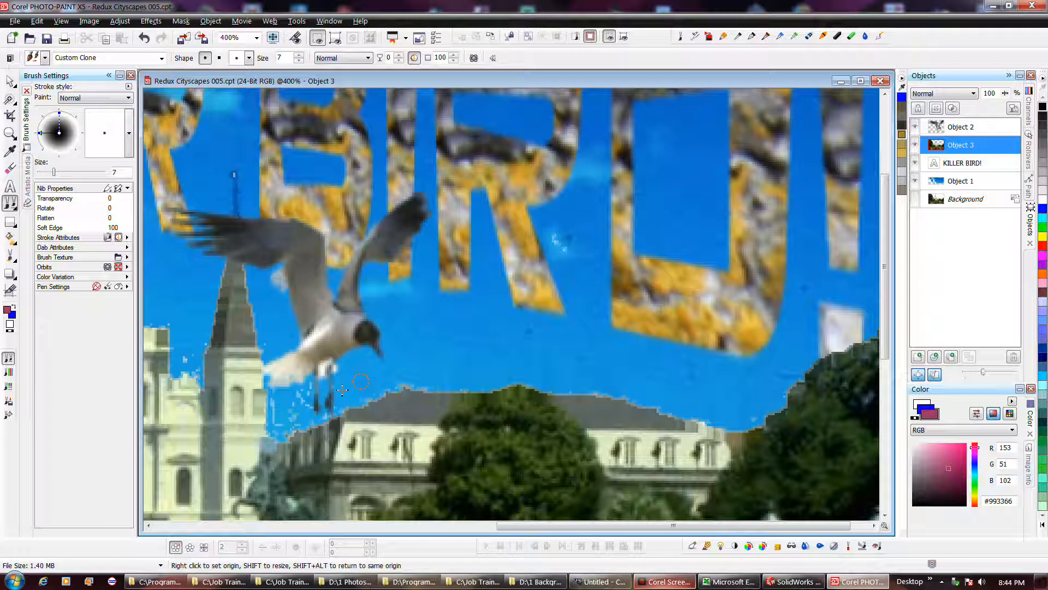
pyautogui.moveTo(303, 398)
pyautogui.mouseDown()
pyautogui.moveTo(285, 423)
pyautogui.moveTo(304, 421)
pyautogui.moveTo(311, 401)
pyautogui.moveTo(280, 419)
pyautogui.moveTo(271, 406)
pyautogui.moveTo(281, 420)
pyautogui.moveTo(279, 405)
pyautogui.moveTo(291, 411)
pyautogui.moveTo(277, 429)
pyautogui.moveTo(268, 418)
pyautogui.moveTo(276, 401)
pyautogui.moveTo(312, 397)
pyautogui.mouseUp()
pyautogui.click(299, 412)
pyautogui.hotkey('ctrl', 'z')
pyautogui.click(331, 388)
pyautogui.moveTo(338, 384); pyautogui.dragTo(330, 403)
pyautogui.click(300, 423)
# Clone gray roof texture over the pale patch near the building roof's right end with a nib size of 4
pyautogui.rightClick(641, 422)
pyautogui.keyDown('shift'); pyautogui.moveTo(678, 424); pyautogui.dragTo(676, 418); pyautogui.keyUp('shift')
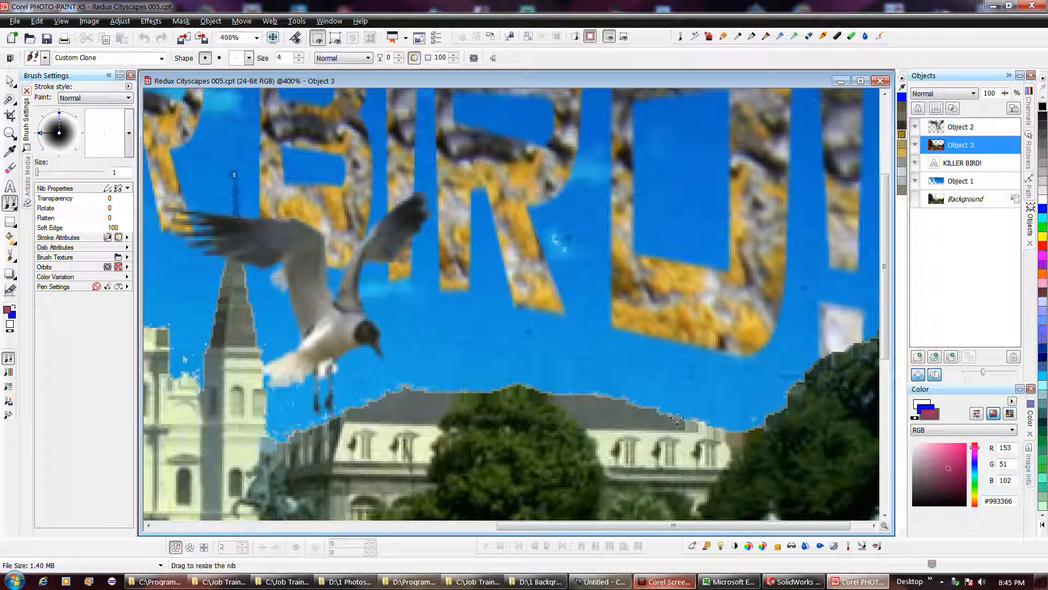
pyautogui.rightClick(679, 427)
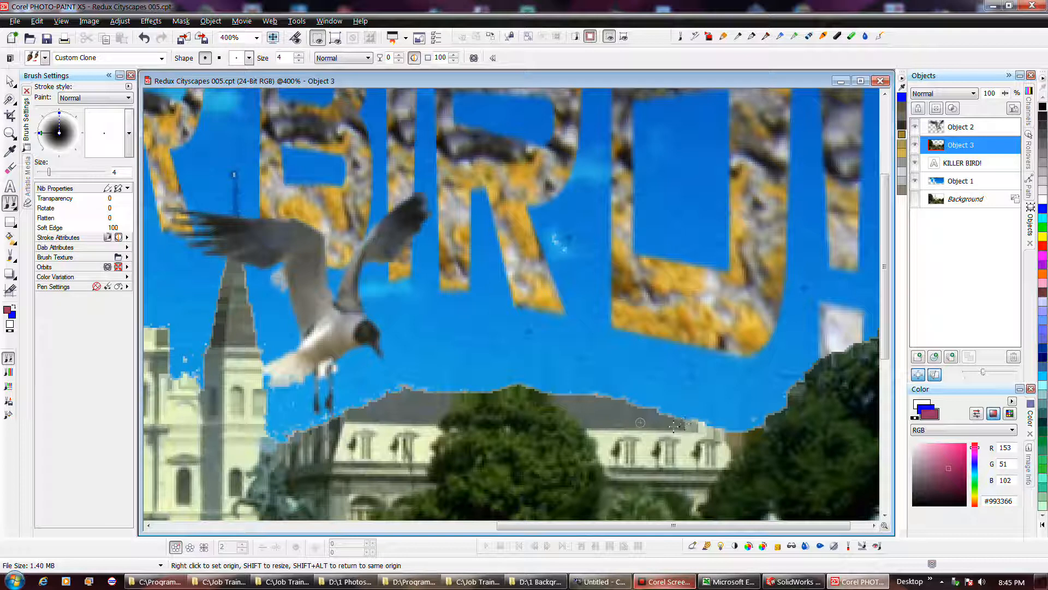
pyautogui.moveTo(673, 424)
pyautogui.mouseDown()
pyautogui.moveTo(705, 429)
pyautogui.moveTo(695, 425)
pyautogui.mouseUp()
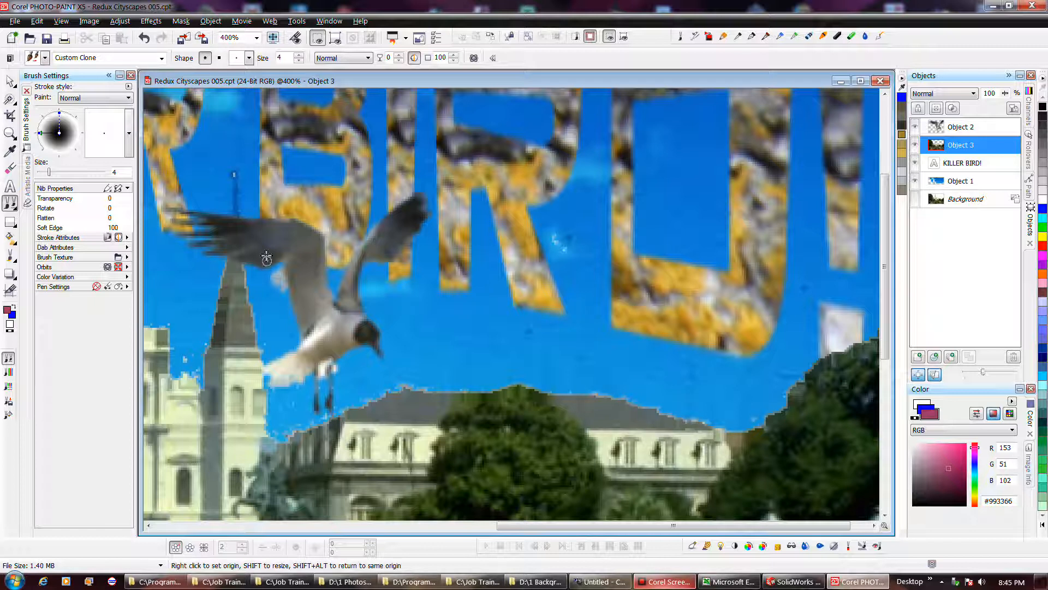
# Try the Impressionism Clone and Pointillism Clone brushes on the sky below the lettering, undoing each stroke
pyautogui.click(9, 372)
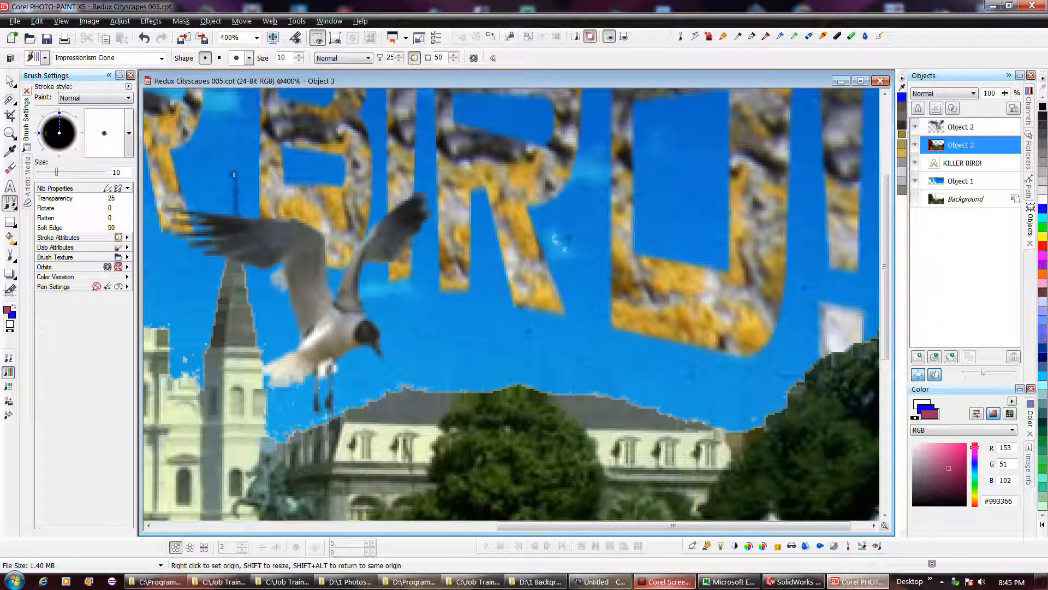
pyautogui.moveTo(538, 356)
pyautogui.mouseDown()
pyautogui.moveTo(581, 360)
pyautogui.moveTo(519, 350)
pyautogui.mouseUp()
pyautogui.hotkey('ctrl', 'z')
pyautogui.click(9, 386)
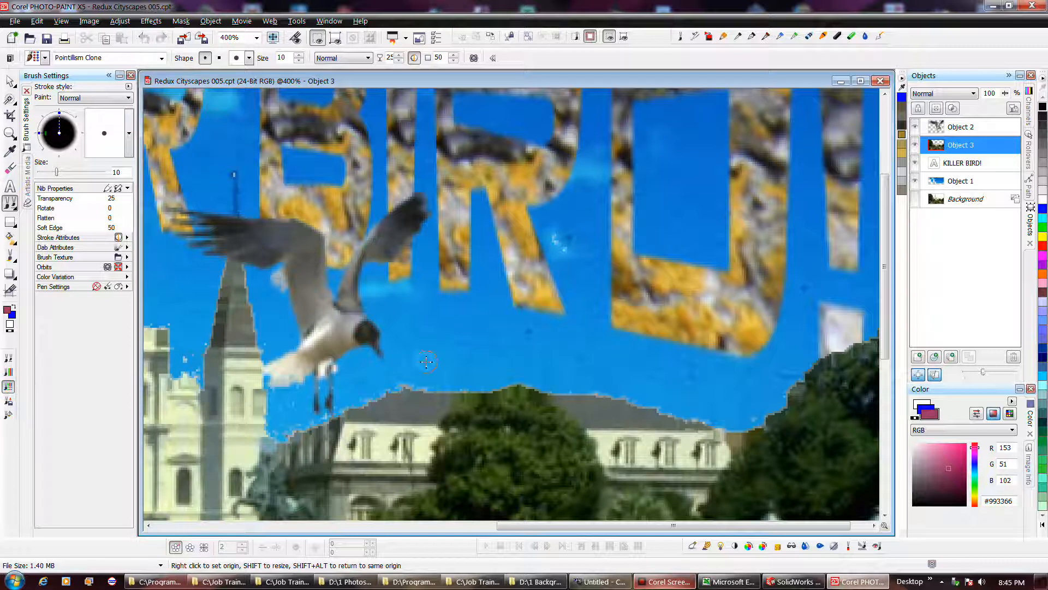
pyautogui.moveTo(474, 361)
pyautogui.mouseDown()
pyautogui.moveTo(517, 356)
pyautogui.moveTo(505, 349)
pyautogui.moveTo(479, 364)
pyautogui.mouseUp()
pyautogui.hotkey('ctrl', 'z')
# Try dabs of the Clone From Fill brush on the sky above the roof and undo them
pyautogui.click(9, 416)
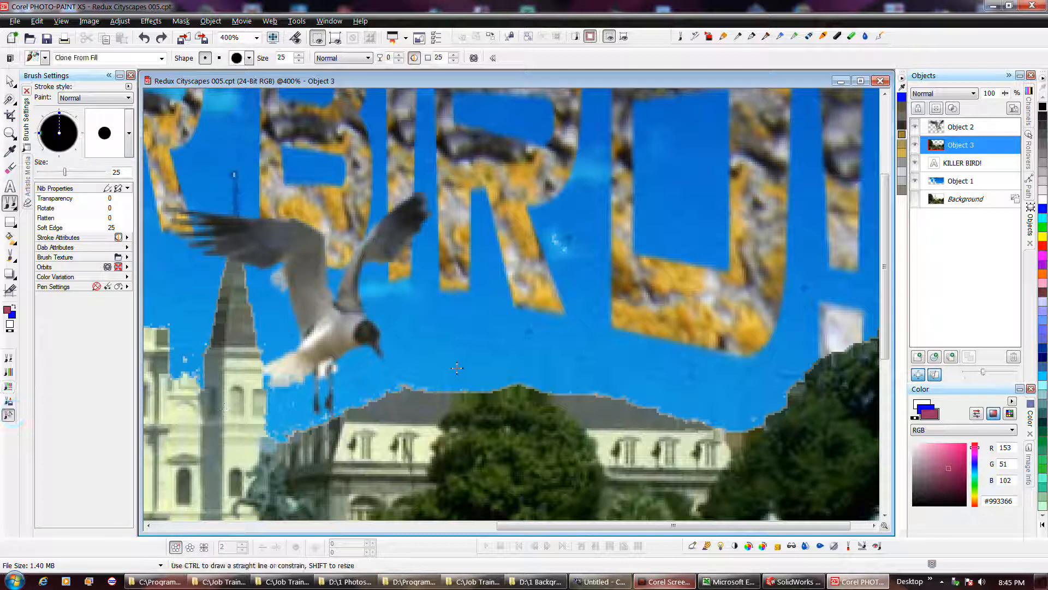
pyautogui.click(456, 365)
pyautogui.click(515, 364)
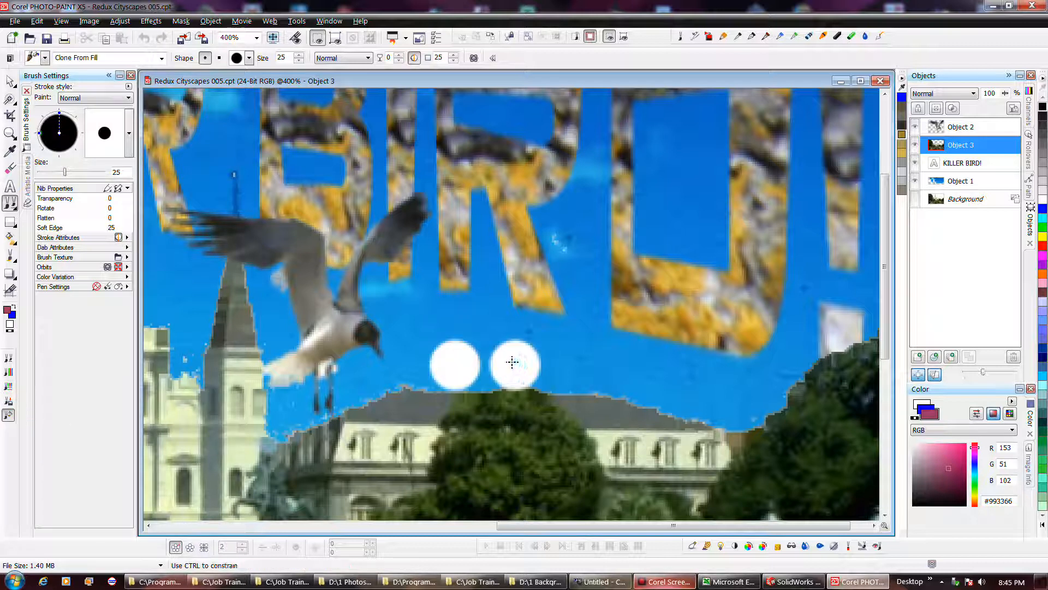
pyautogui.moveTo(516, 364); pyautogui.dragTo(490, 338)
pyautogui.hotkey('ctrl', 'z')
pyautogui.hotkey('ctrl', 'z')
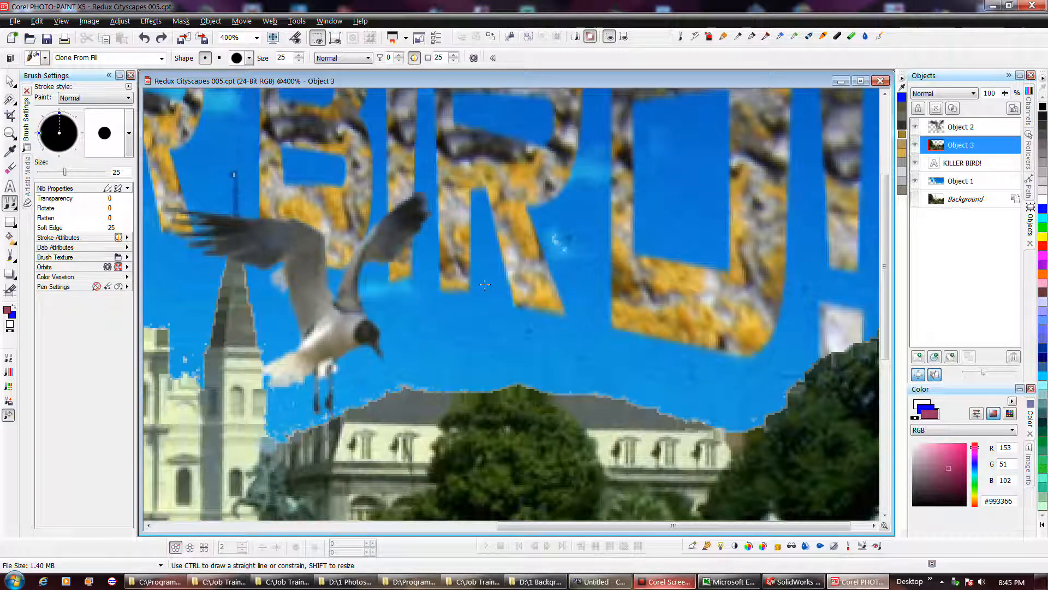
pyautogui.scroll(-1, 509, 273)
pyautogui.scroll(-1, 509, 277)
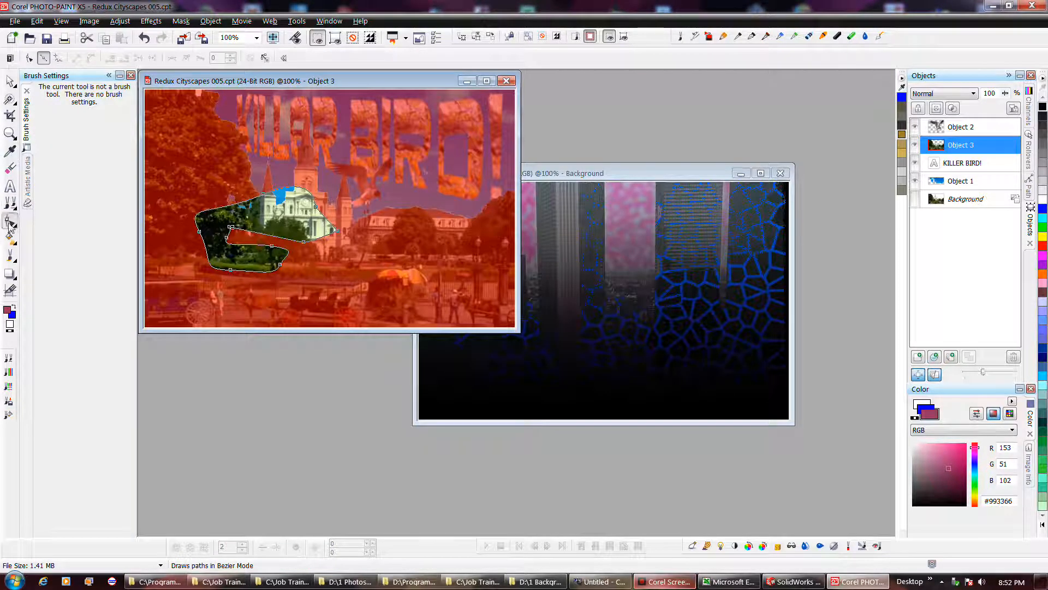
# Examine the shape and path tools and the mask and object commands available for the path-based mask
pyautogui.click(19, 232)
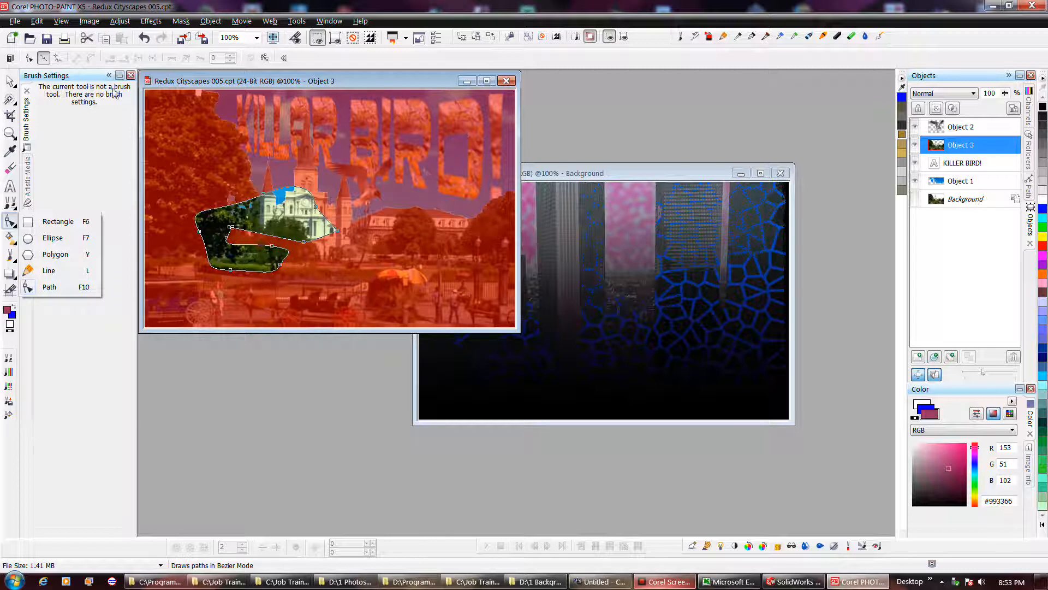
pyautogui.click(355, 61)
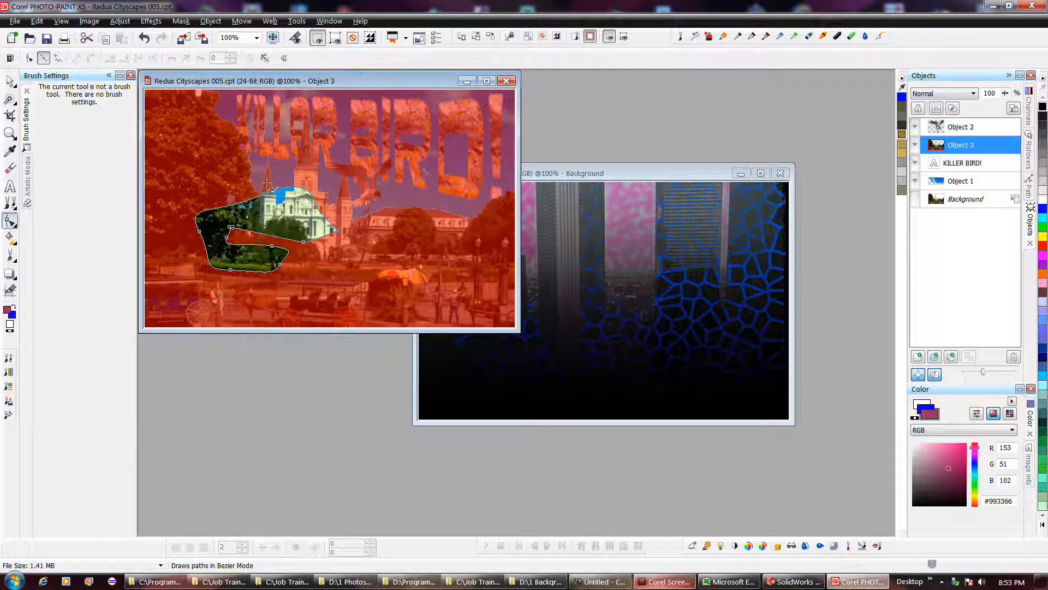
pyautogui.click(191, 23)
pyautogui.moveTo(222, 197)
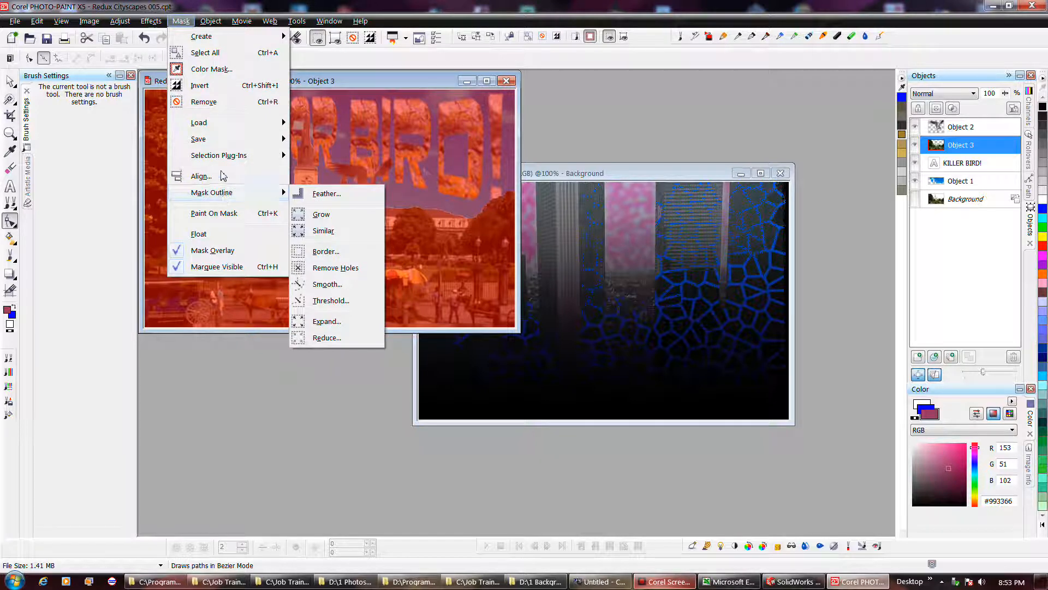
pyautogui.moveTo(222, 158)
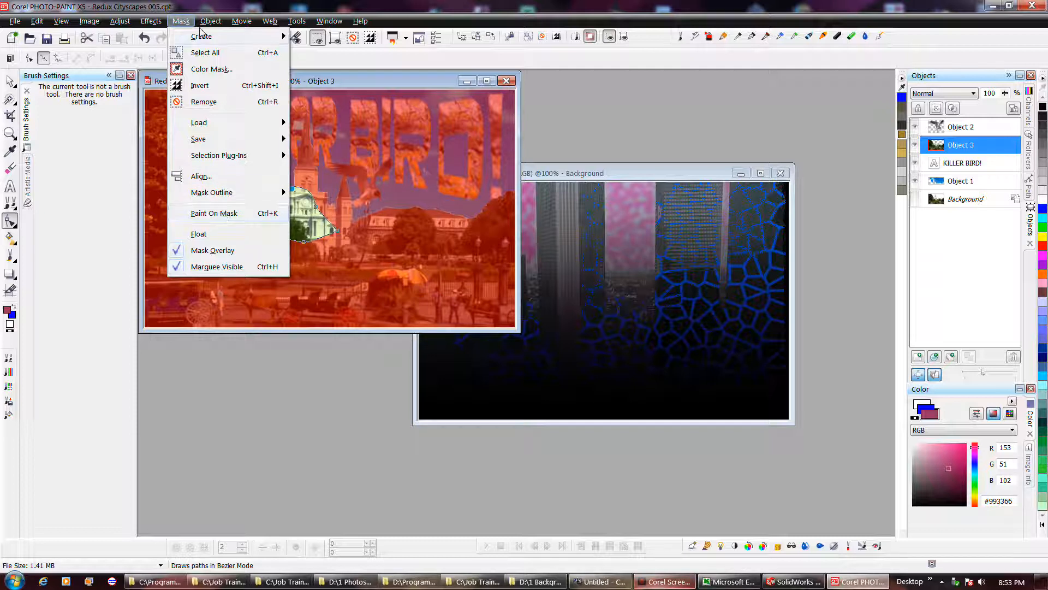
pyautogui.moveTo(209, 22)
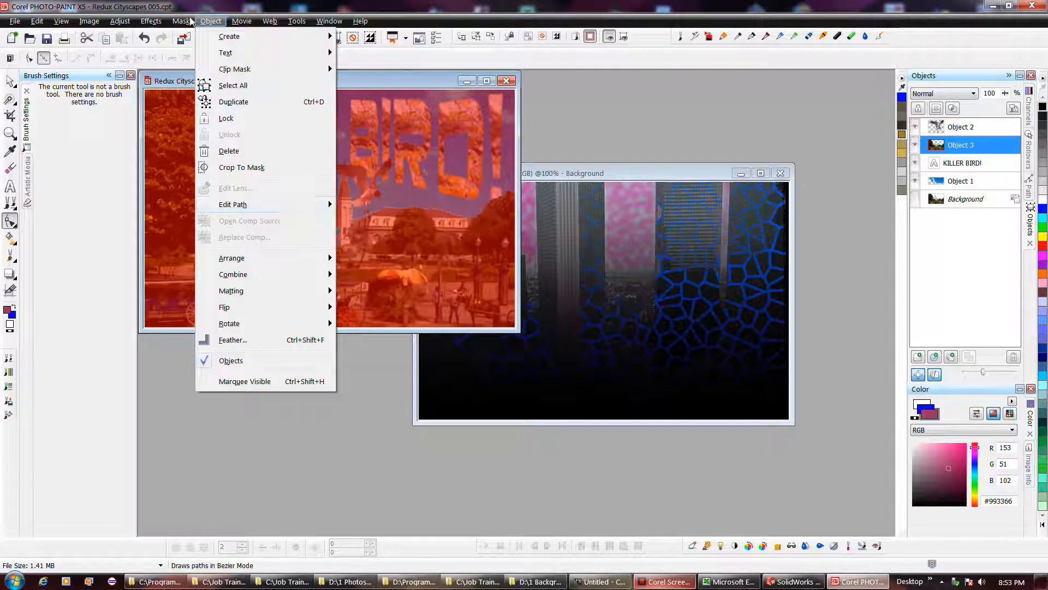
pyautogui.moveTo(178, 18)
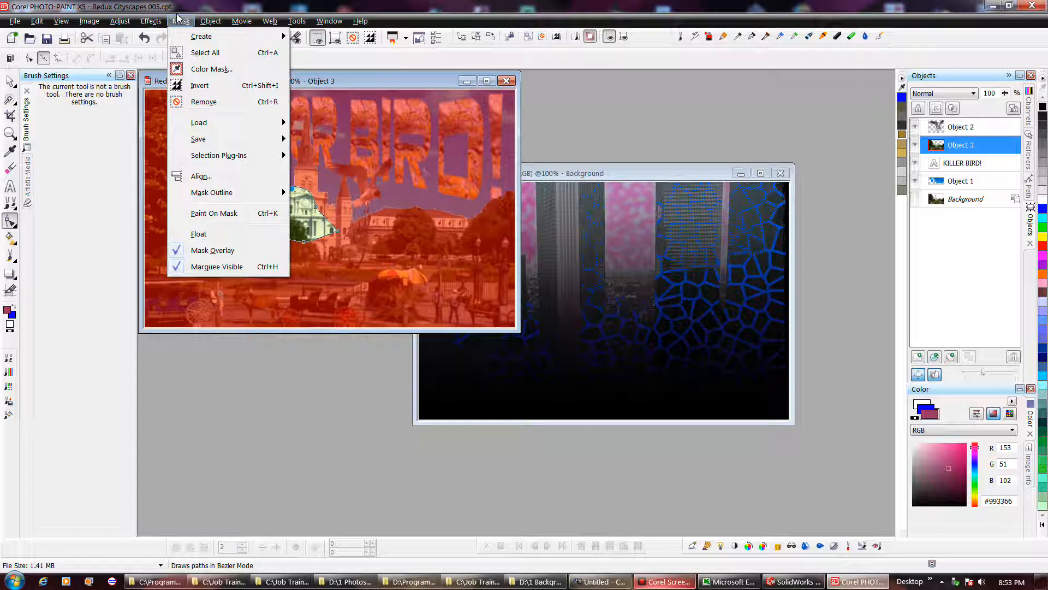
pyautogui.click(180, 10)
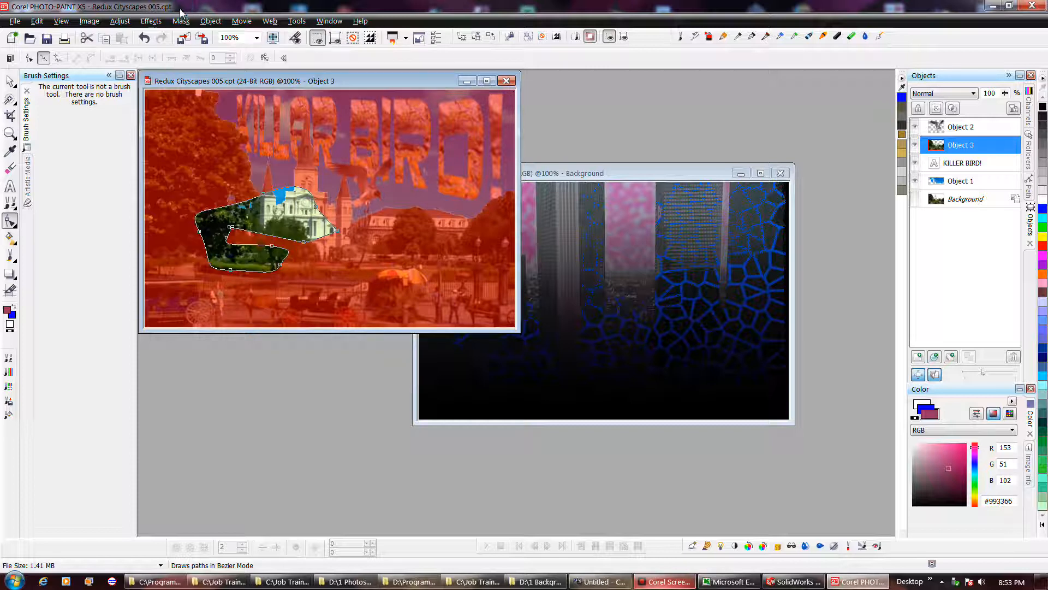
# Undo the existing mask and create a mask again from the closed path around the church and trees
pyautogui.hotkey('ctrl', 'z')
pyautogui.click(176, 20)
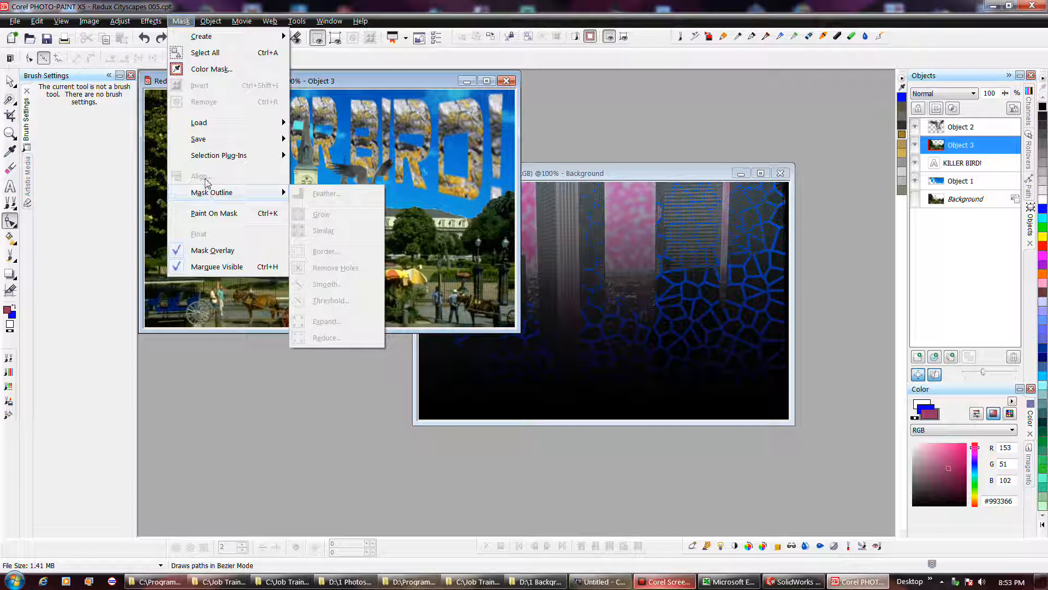
pyautogui.click(211, 21)
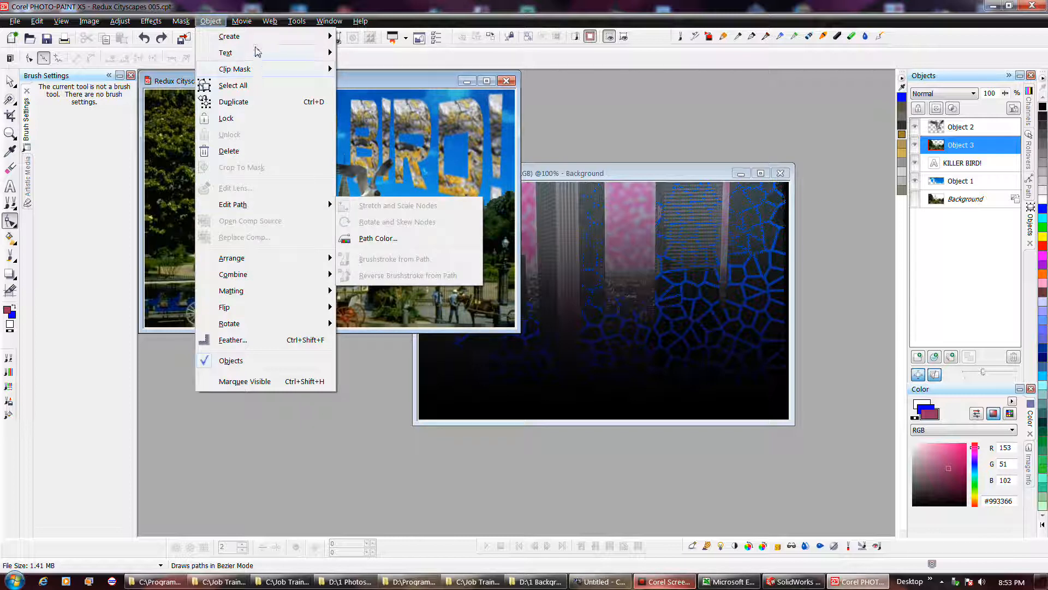
pyautogui.moveTo(246, 53)
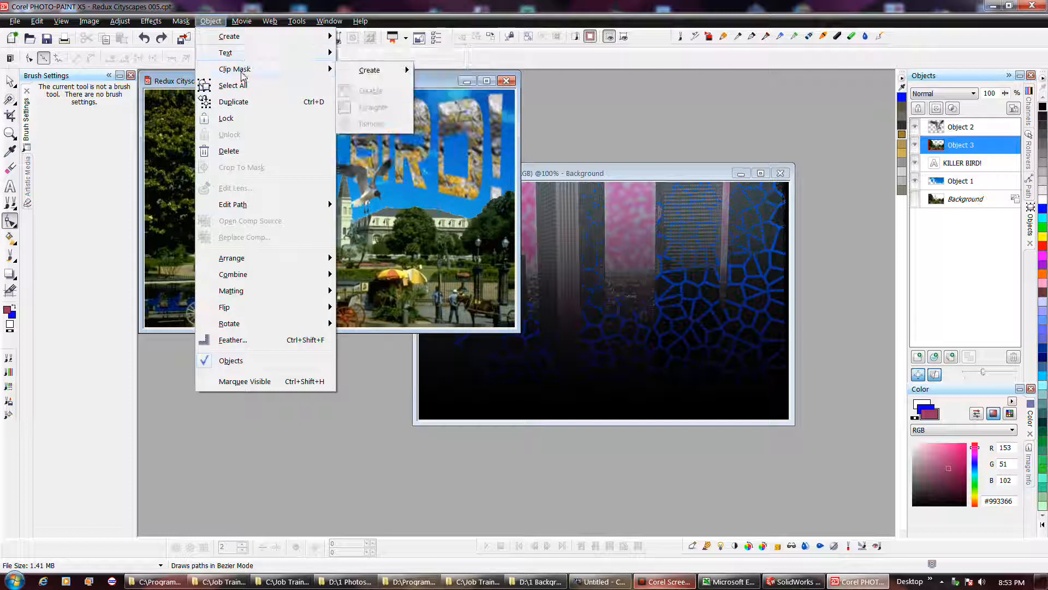
pyautogui.moveTo(182, 19)
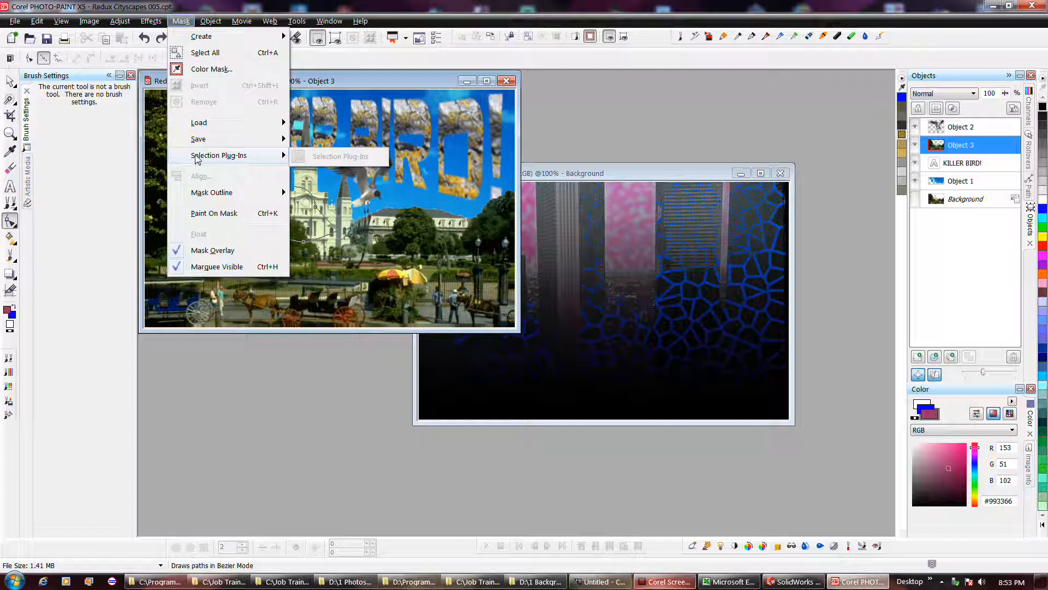
pyautogui.moveTo(206, 37)
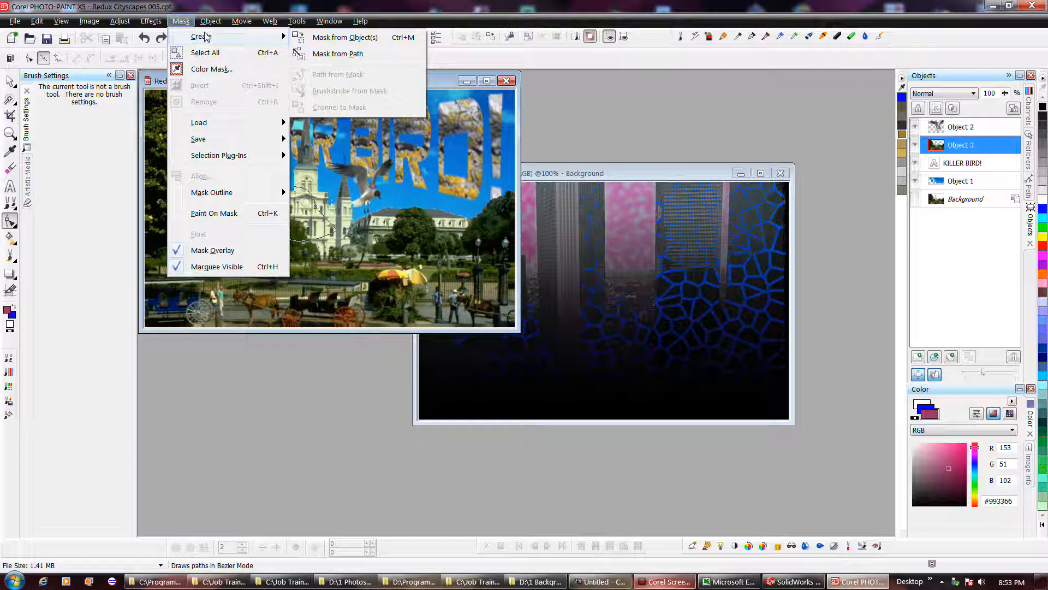
pyautogui.click(336, 55)
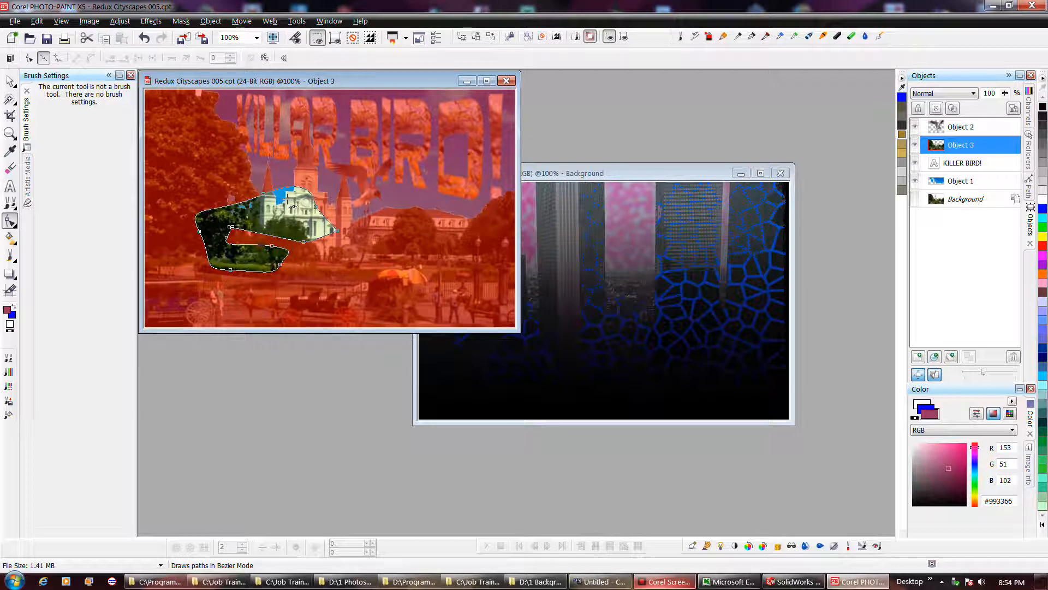
# Try feathering the mask outline with a width of 20 in the Average direction, and growing it
pyautogui.click(185, 22)
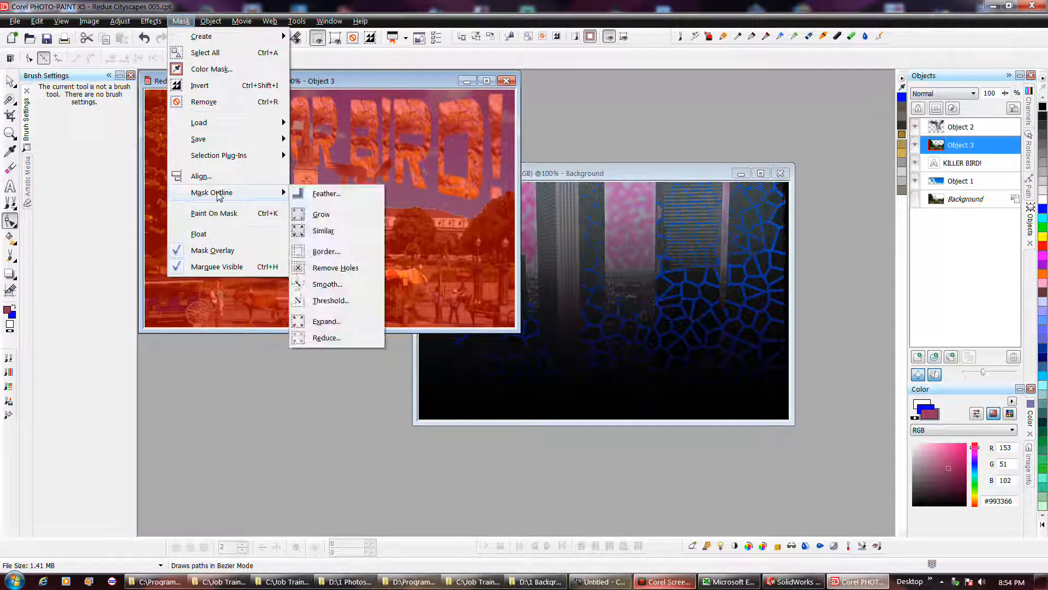
pyautogui.click(322, 194)
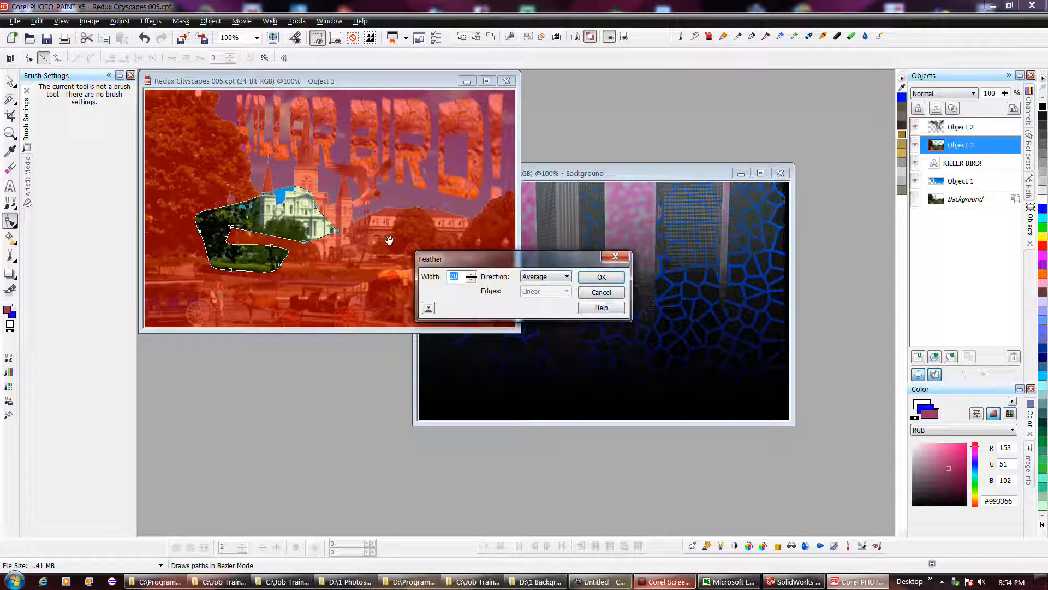
pyautogui.click(600, 277)
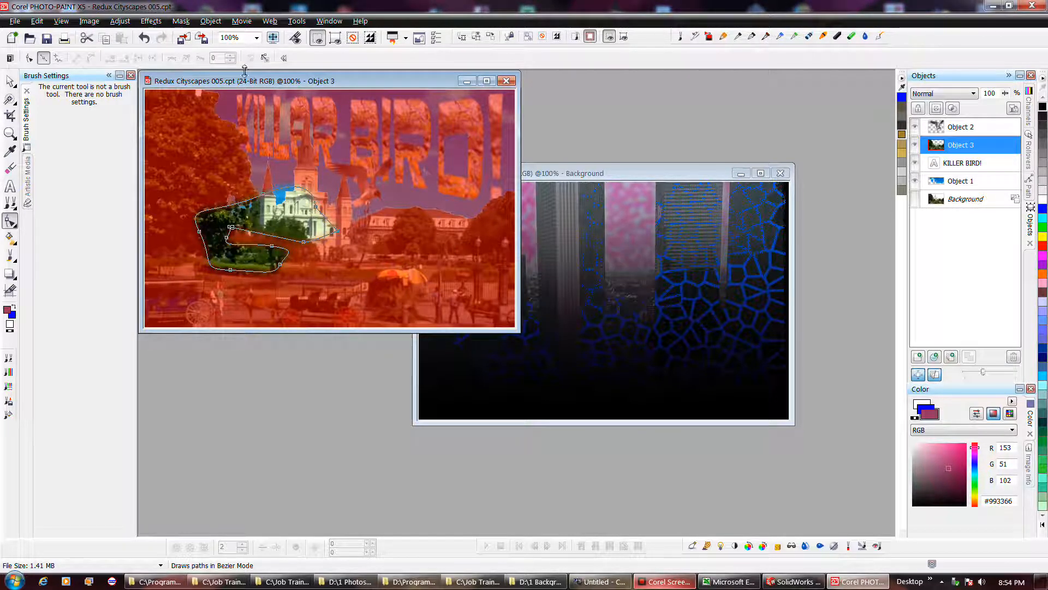
pyautogui.click(189, 21)
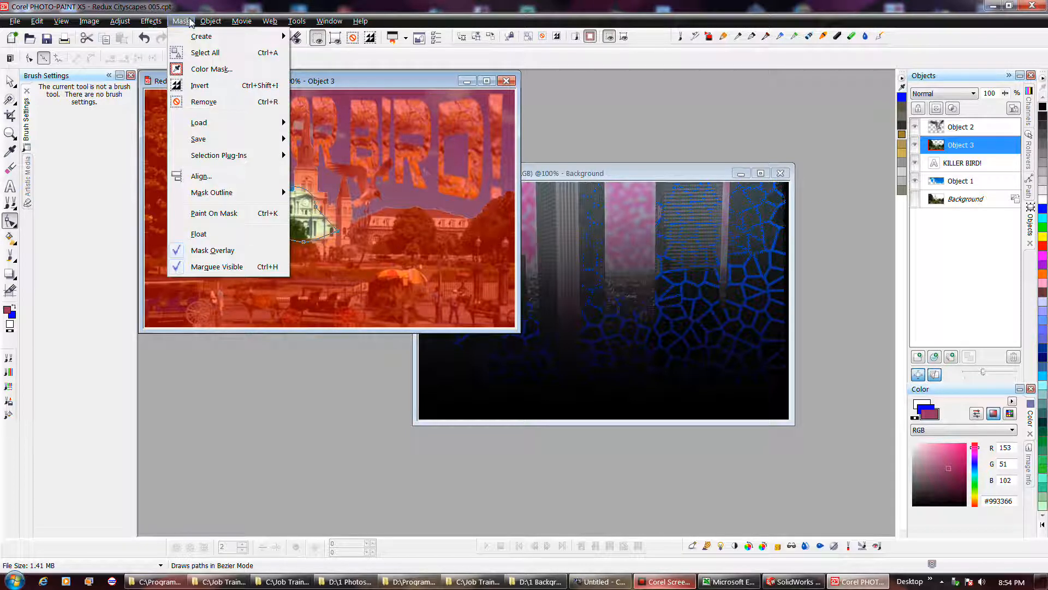
pyautogui.click(186, 21)
pyautogui.click(182, 21)
pyautogui.moveTo(238, 197)
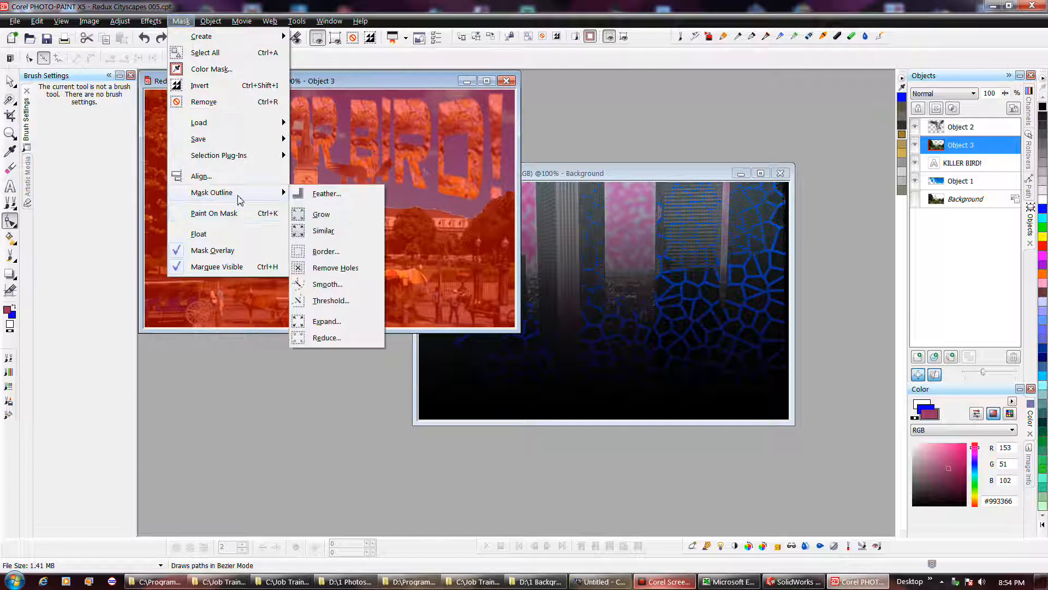
pyautogui.click(302, 214)
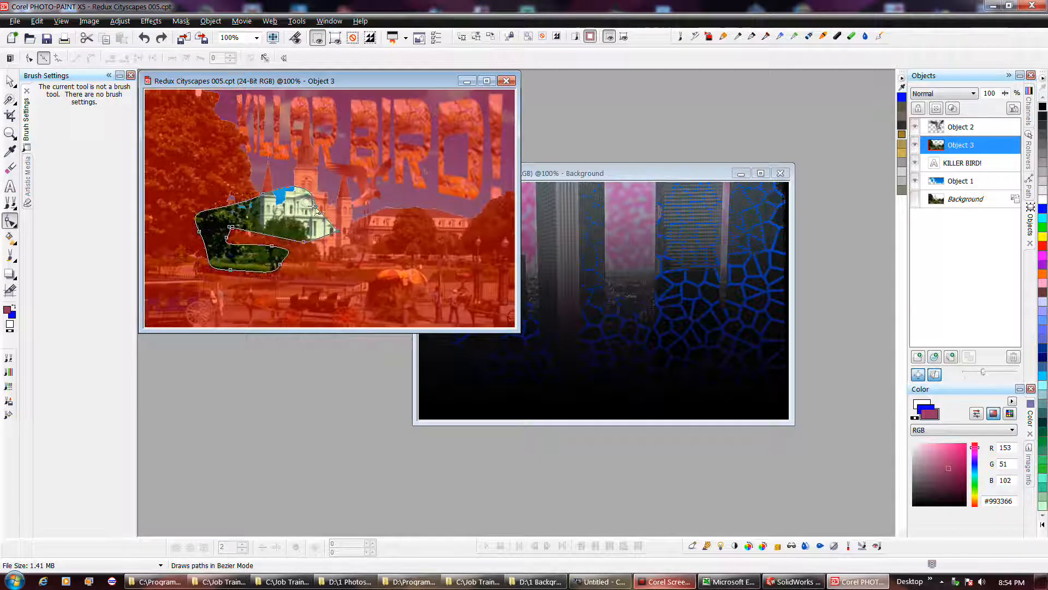
# Expand the mask outline by the preset width and feather it with a width of 20 in the Average direction
pyautogui.click(179, 22)
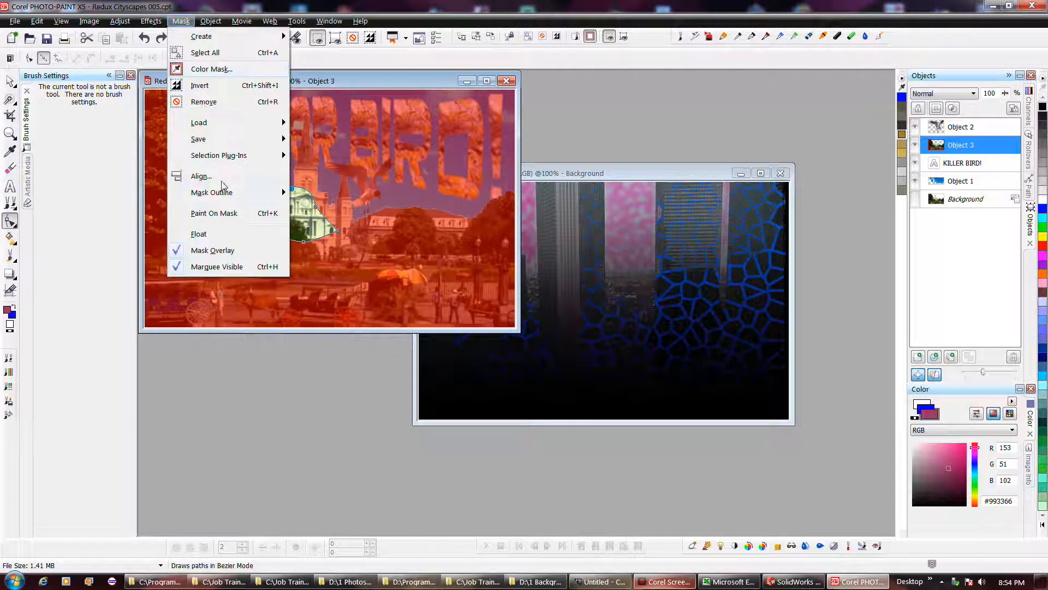
pyautogui.moveTo(222, 193)
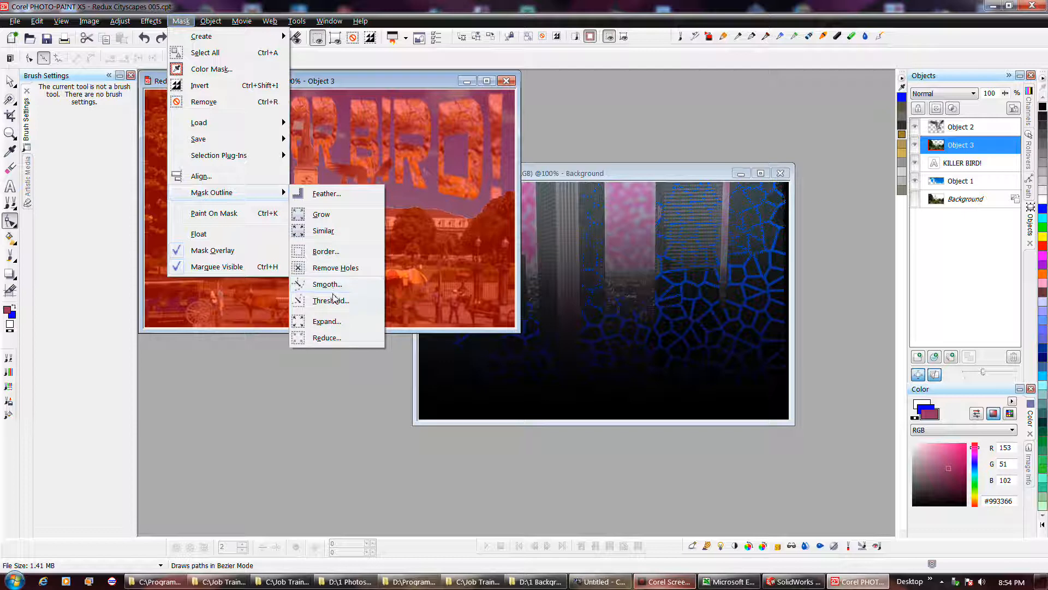
pyautogui.click(326, 322)
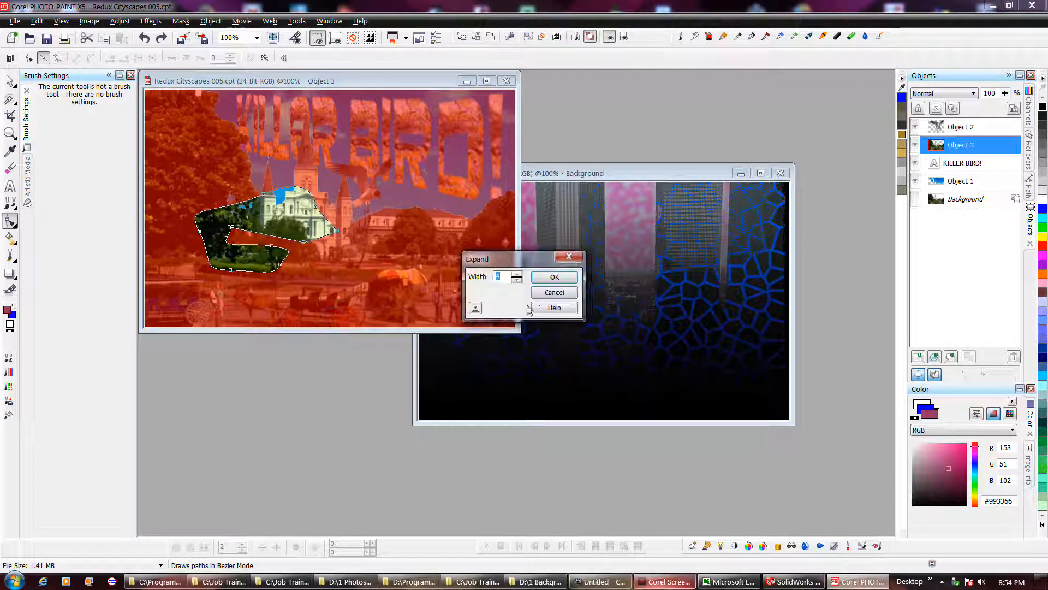
pyautogui.click(543, 281)
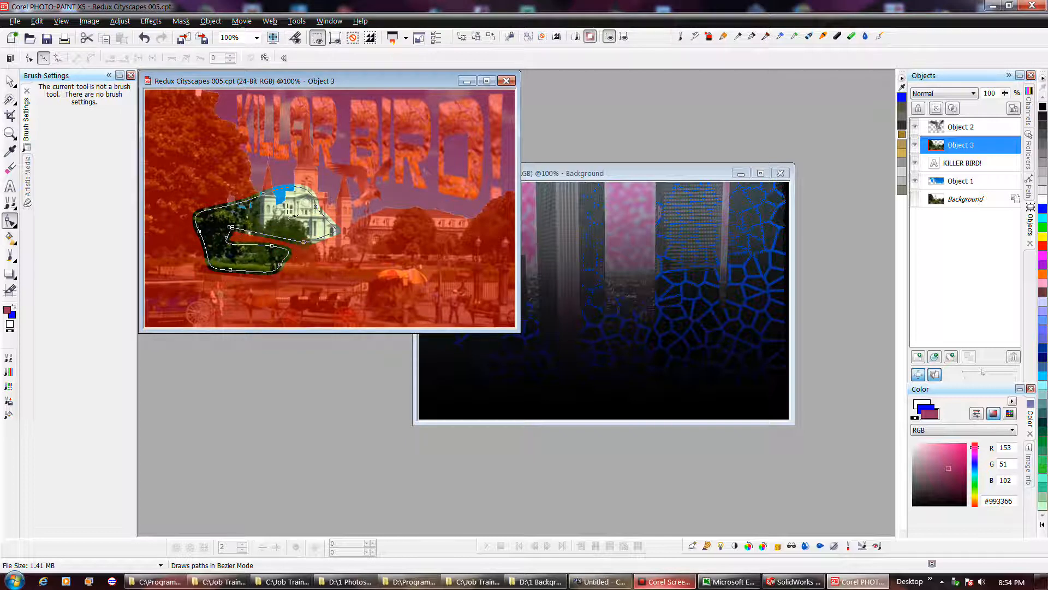
pyautogui.click(180, 21)
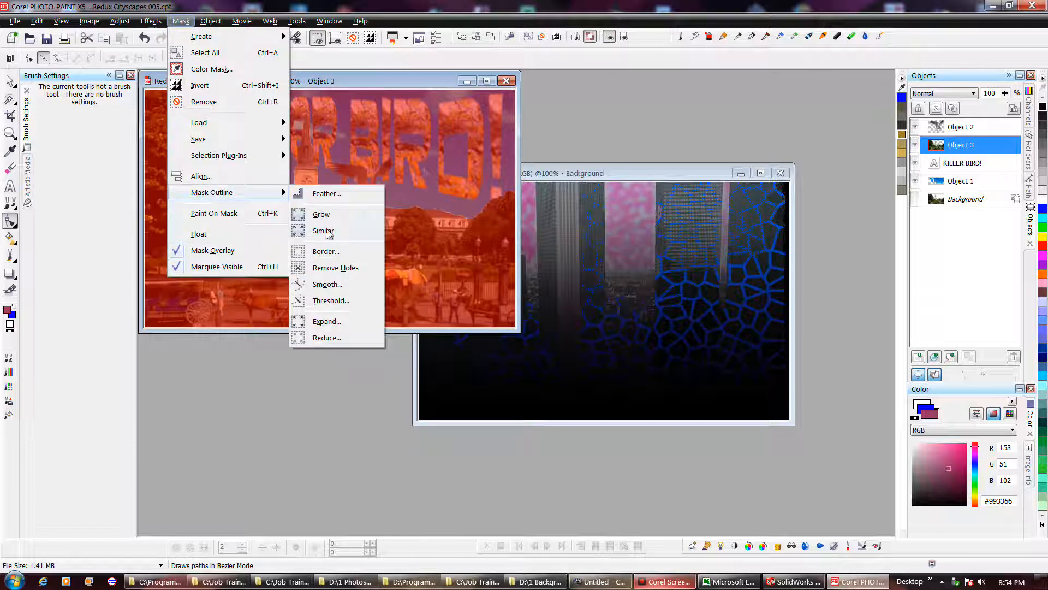
pyautogui.click(333, 195)
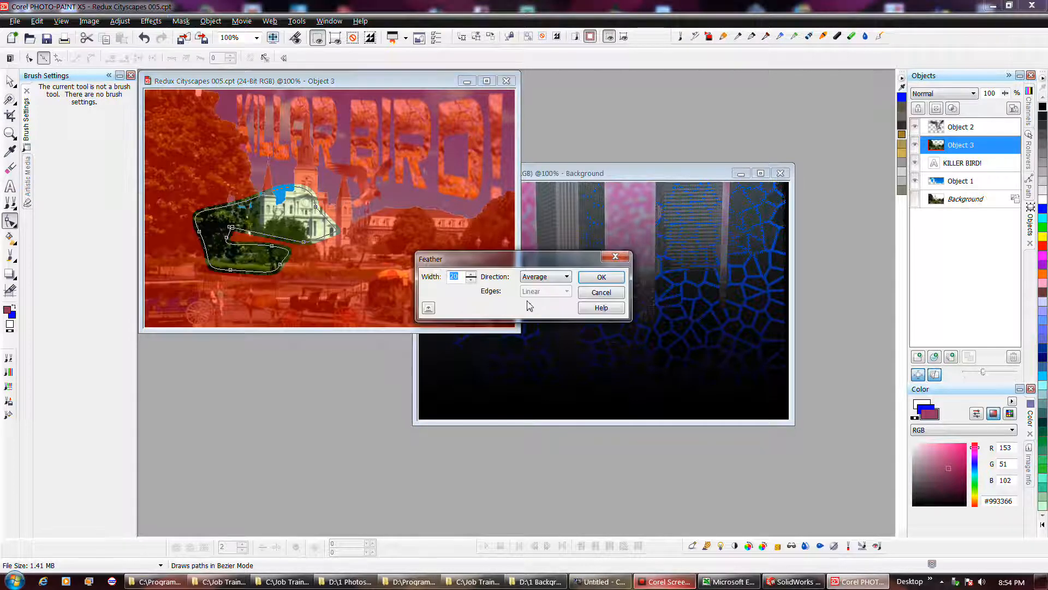
pyautogui.click(596, 277)
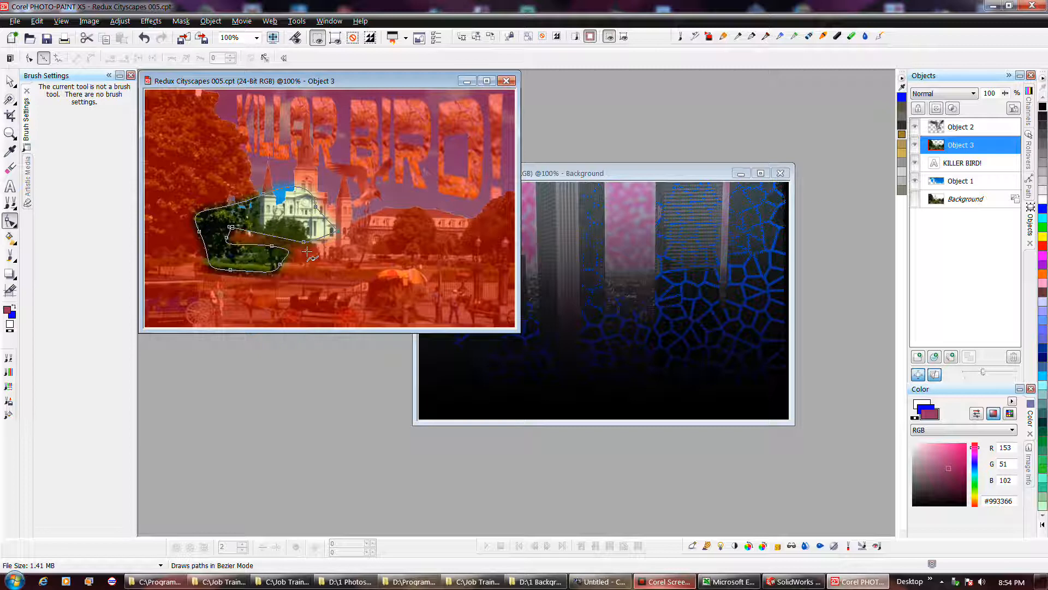
# Save the feathered mask to disk as a CPT file named Mask in the Play PP folder
pyautogui.click(181, 21)
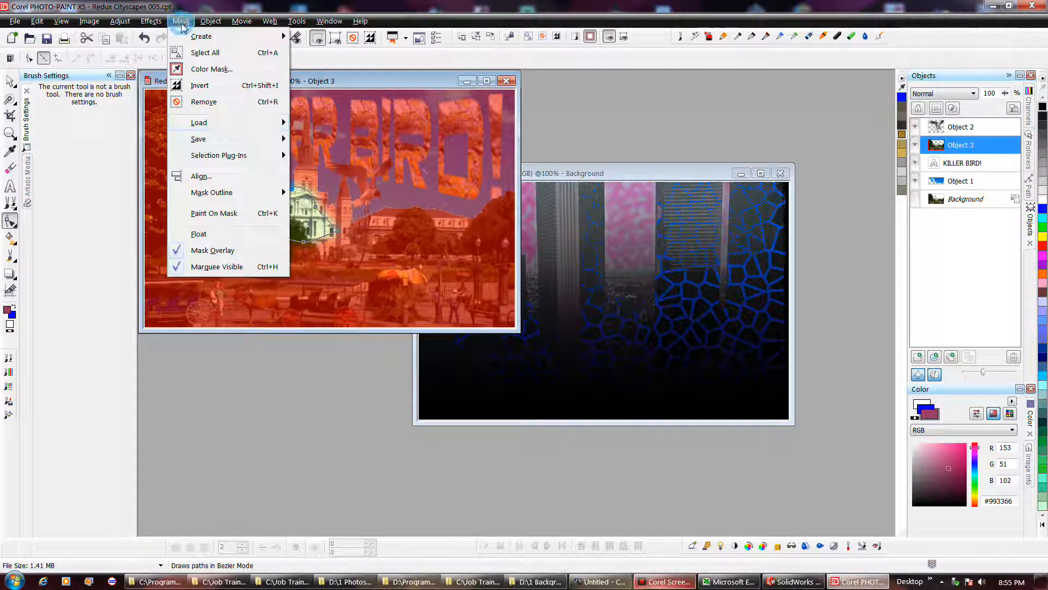
pyautogui.moveTo(218, 139)
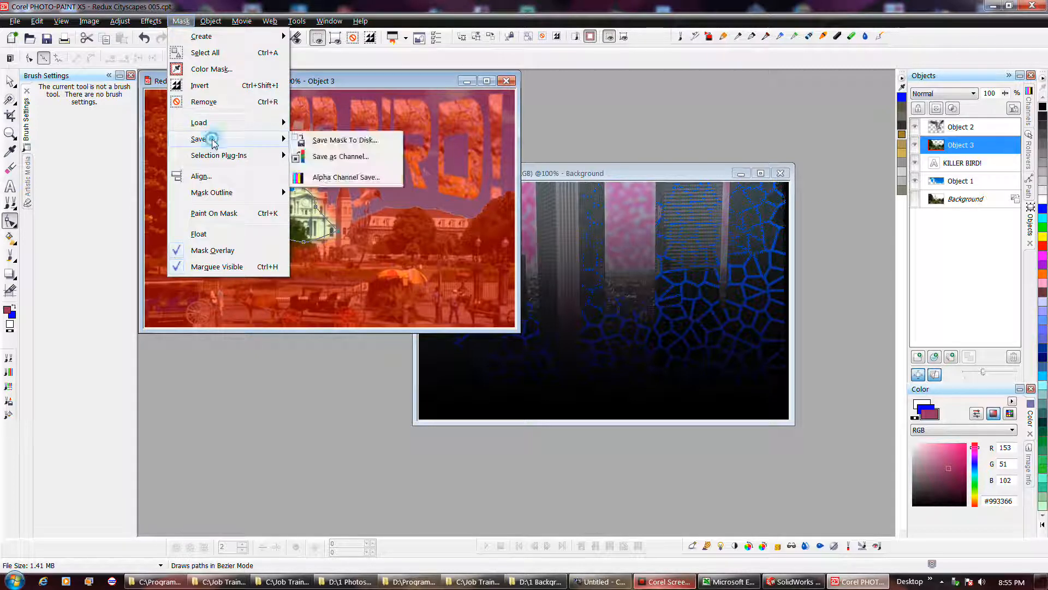
pyautogui.click(329, 141)
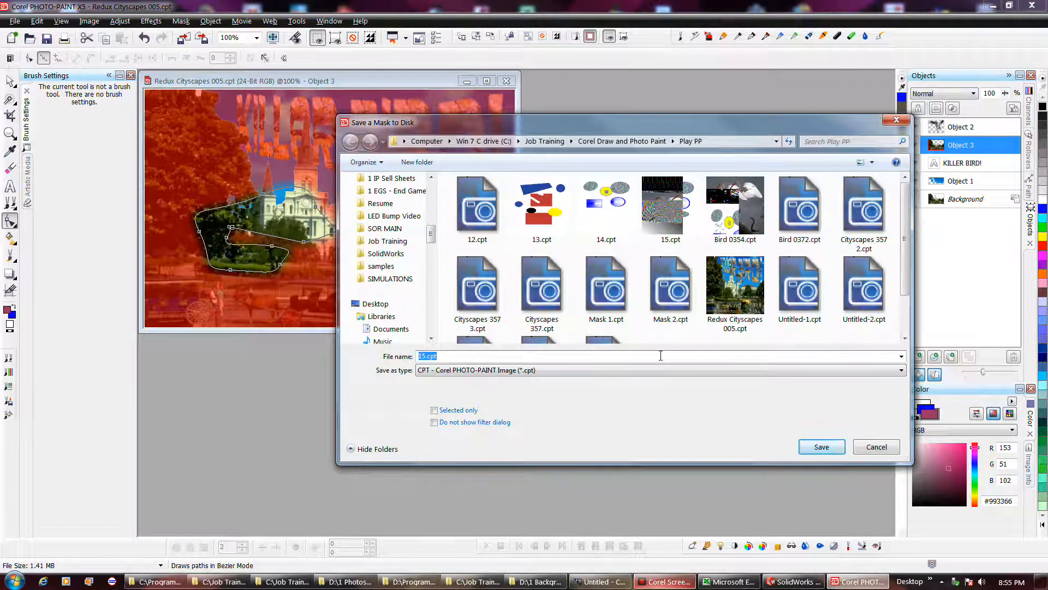
pyautogui.write('Mask')
pyautogui.press('Return')
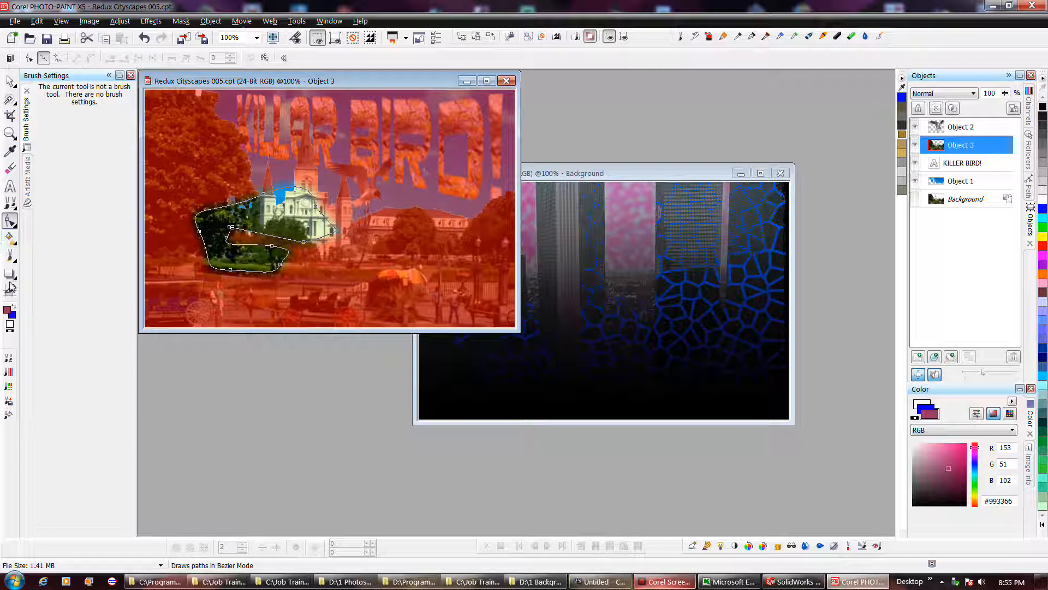
# Fill the masked area with a diagonal linear gradient from paint to paper colour and remove the mask
pyautogui.click(10, 239)
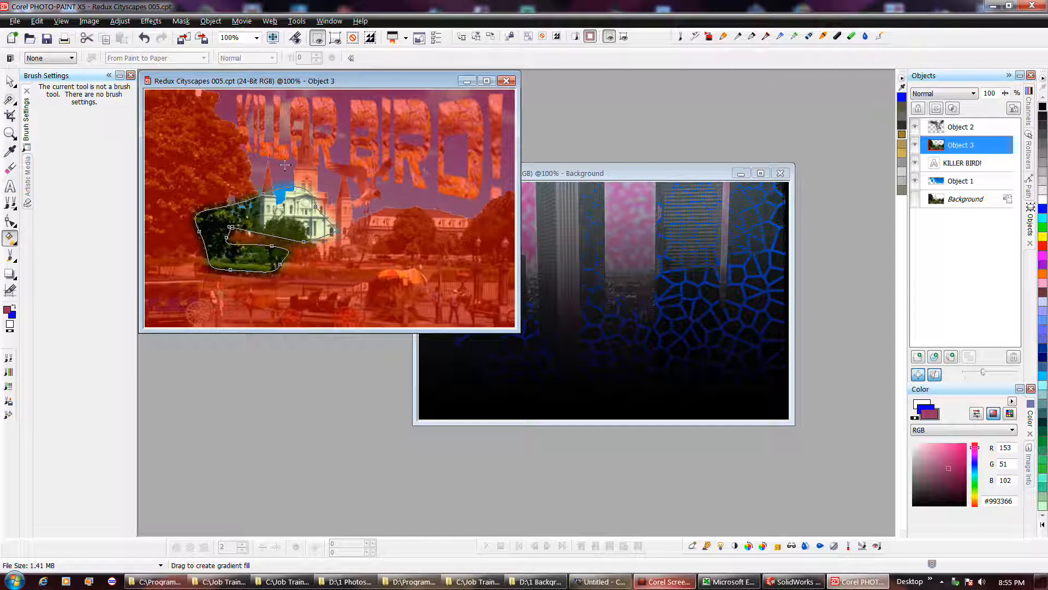
pyautogui.moveTo(223, 178); pyautogui.dragTo(326, 271)
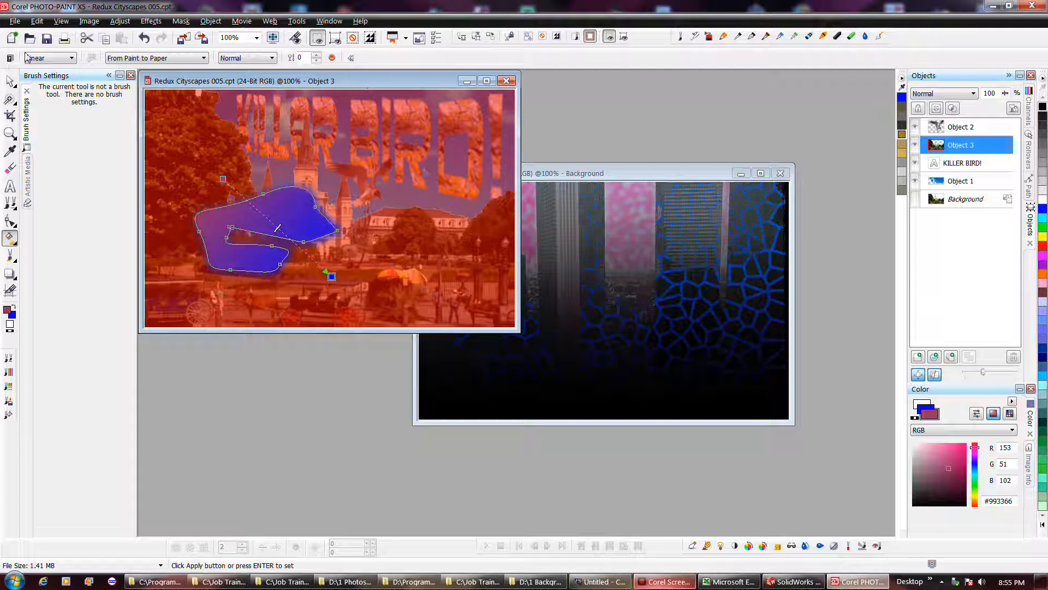
pyautogui.press('space')
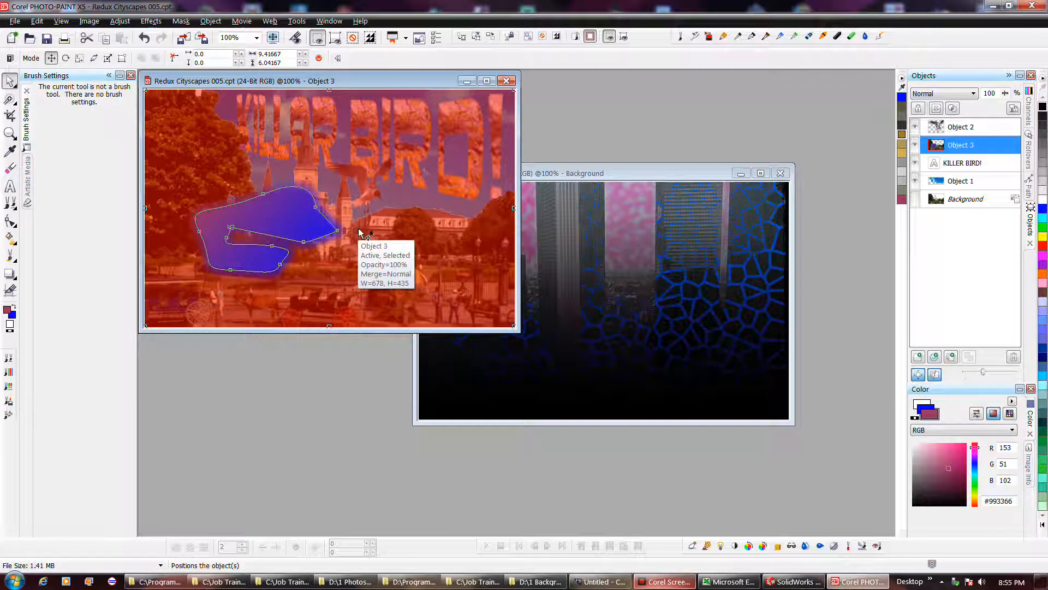
pyautogui.hotkey('ctrl', 'shift', 'r')
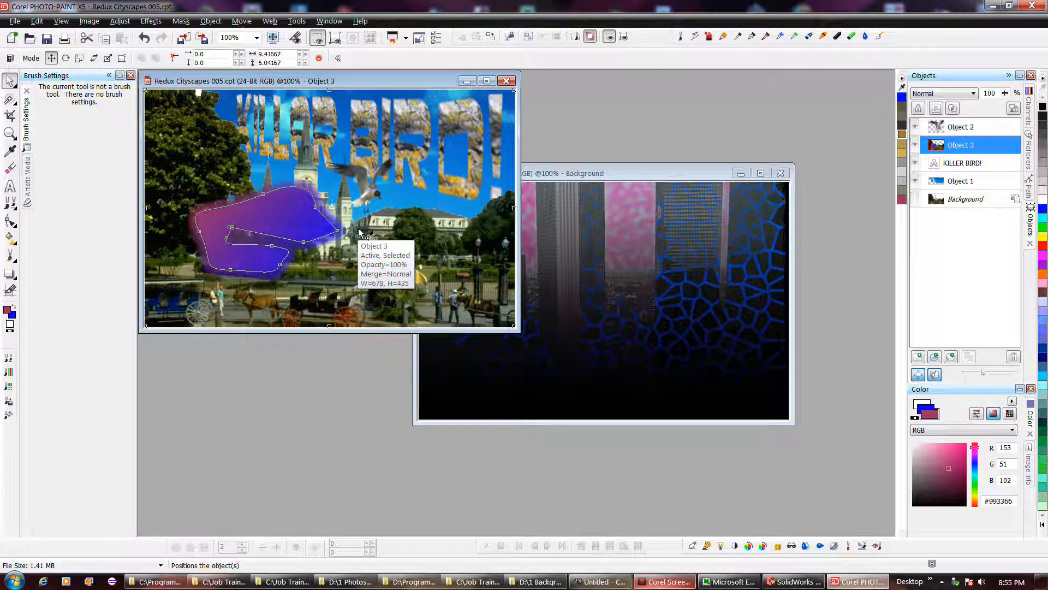
# Check the path editing commands for the object and display the image's channels
pyautogui.click(211, 21)
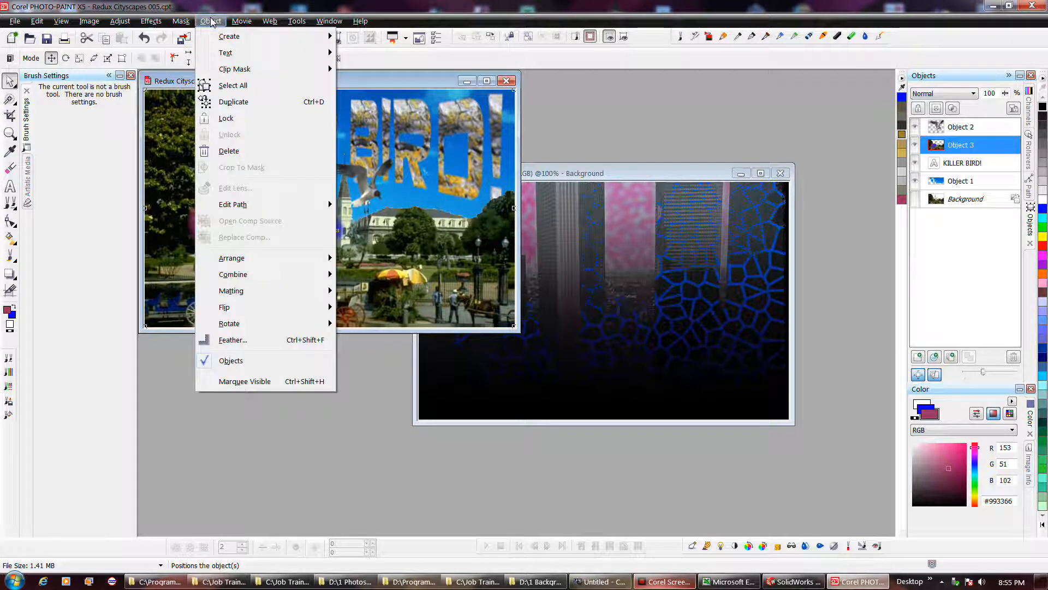
pyautogui.moveTo(243, 211)
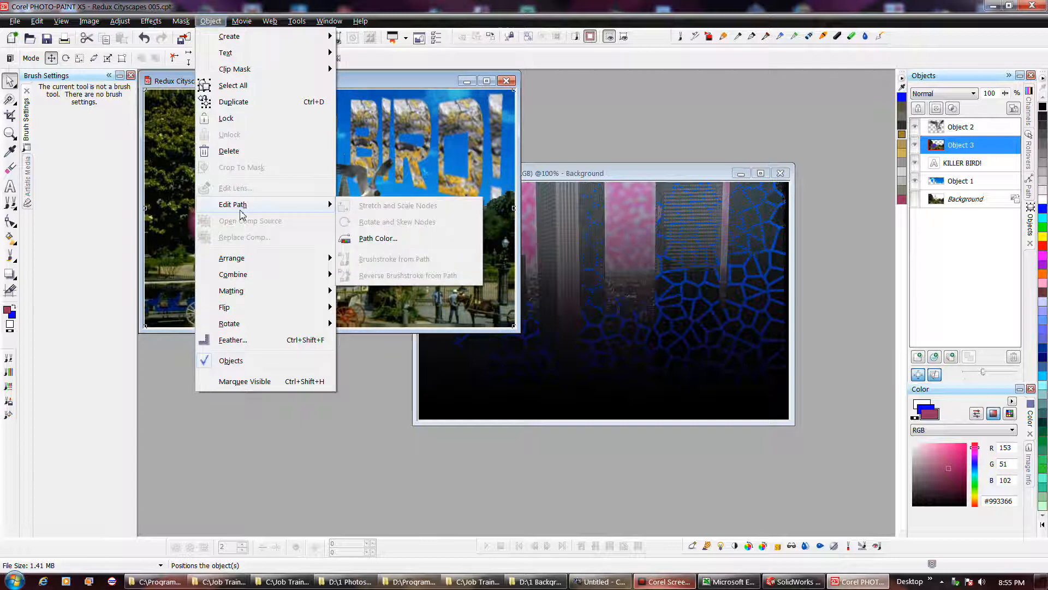
pyautogui.moveTo(183, 23)
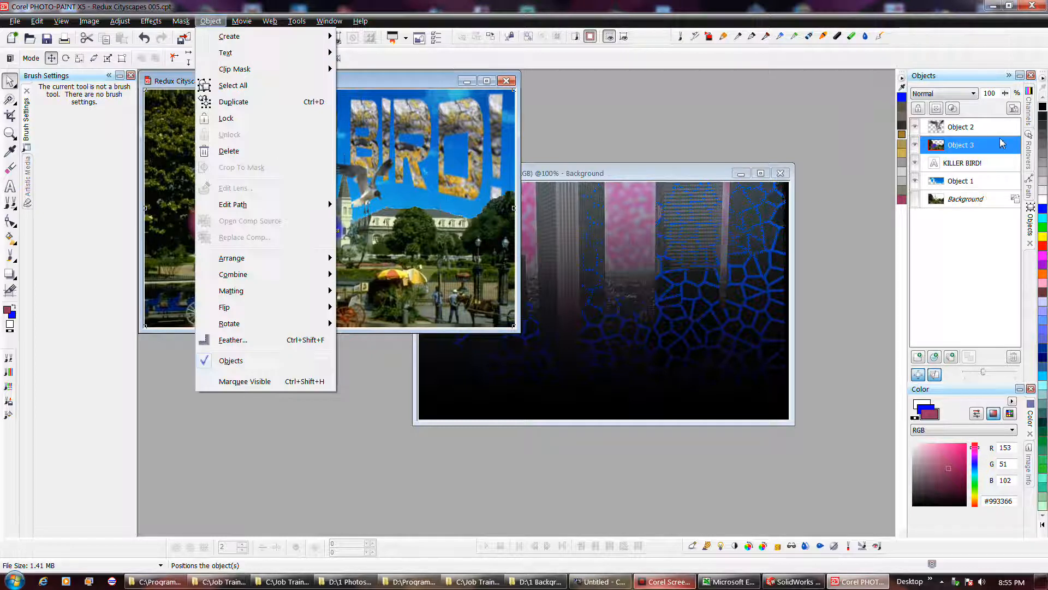
pyautogui.click(1030, 118)
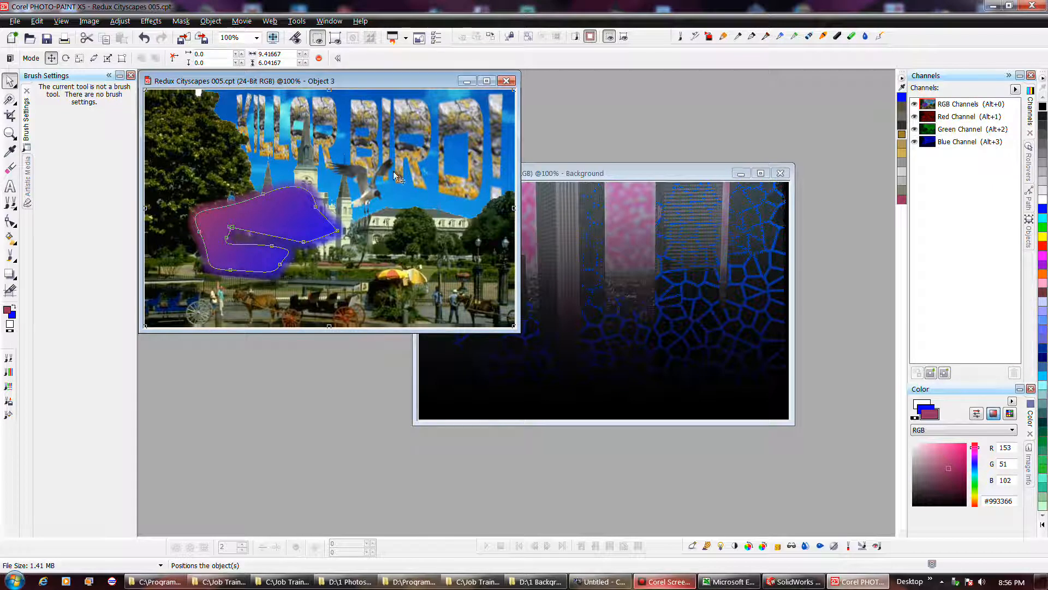
# Try the distort and perspective modes around the gradient shape's nodes, and undo back to the feathered mask without the gradient
pyautogui.click(303, 191)
pyautogui.click(303, 191)
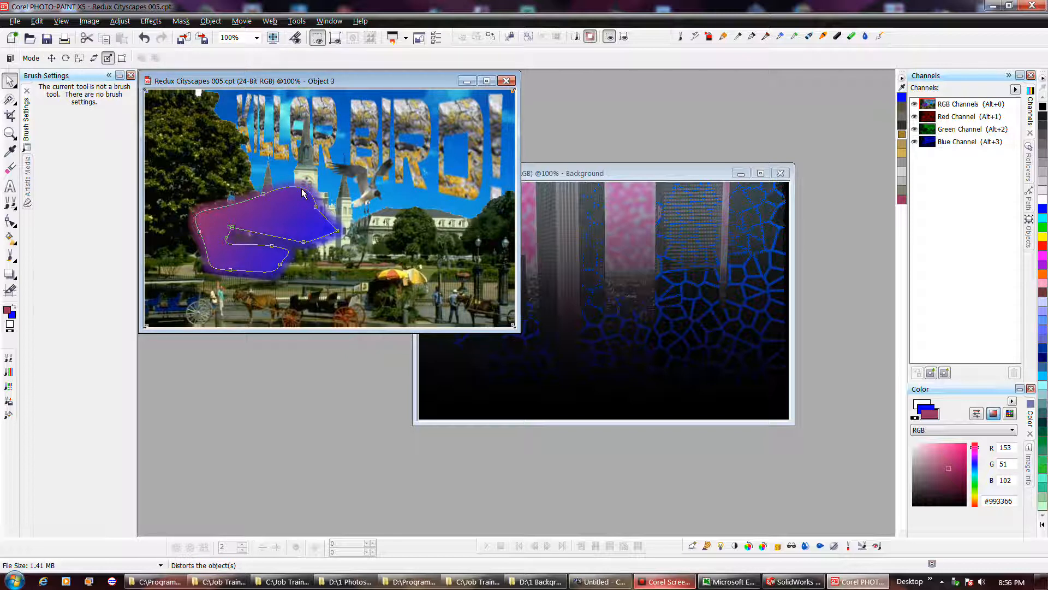
pyautogui.click(266, 202)
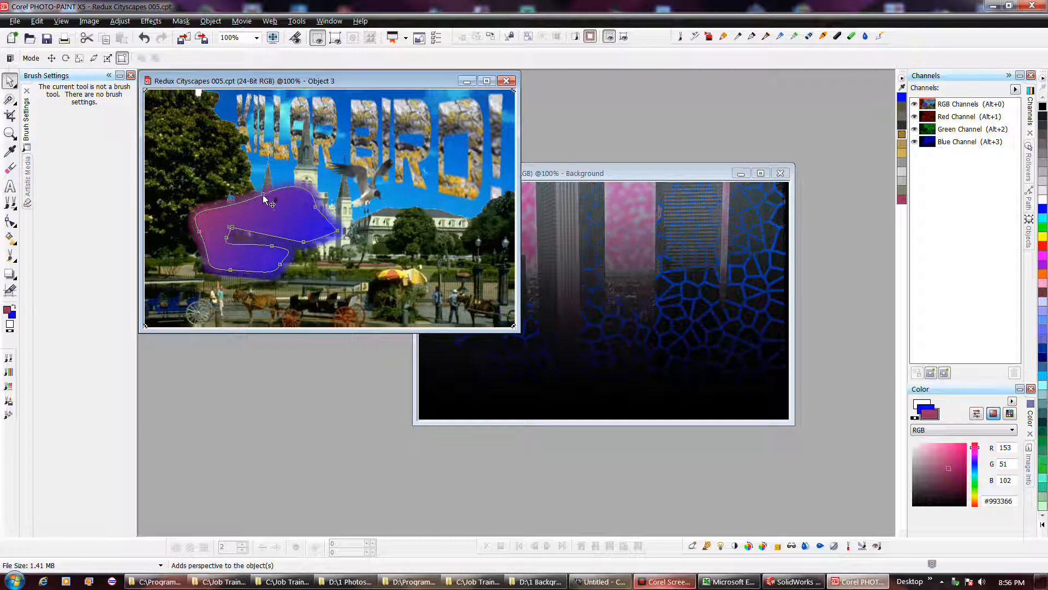
pyautogui.moveTo(264, 196); pyautogui.dragTo(248, 189)
pyautogui.moveTo(245, 188)
pyautogui.mouseDown()
pyautogui.moveTo(223, 175)
pyautogui.moveTo(233, 201)
pyautogui.mouseUp()
pyautogui.hotkey('ctrl', 'z')
pyautogui.hotkey('ctrl', 'z')
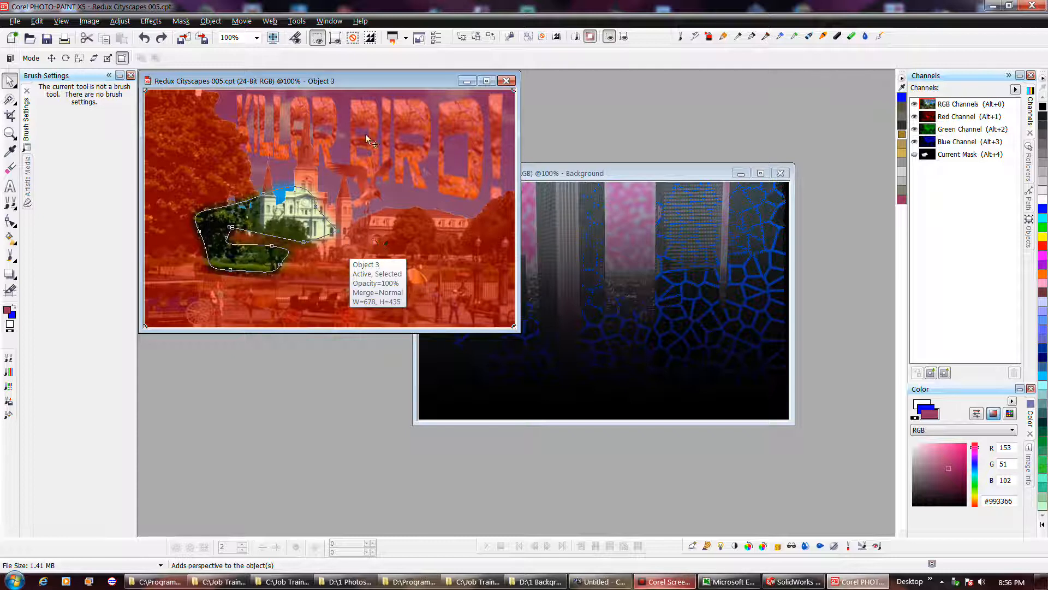
# Try cutting the feathered masked area into a new object and moving it slightly, and undo both changes
pyautogui.click(210, 21)
pyautogui.moveTo(224, 38)
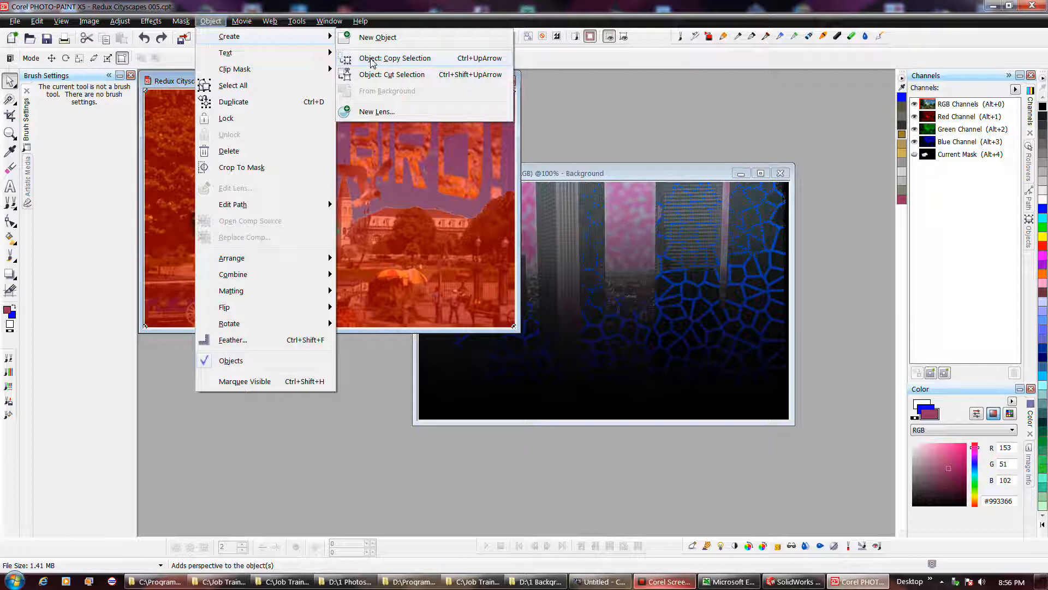
pyautogui.click(370, 58)
pyautogui.click(181, 22)
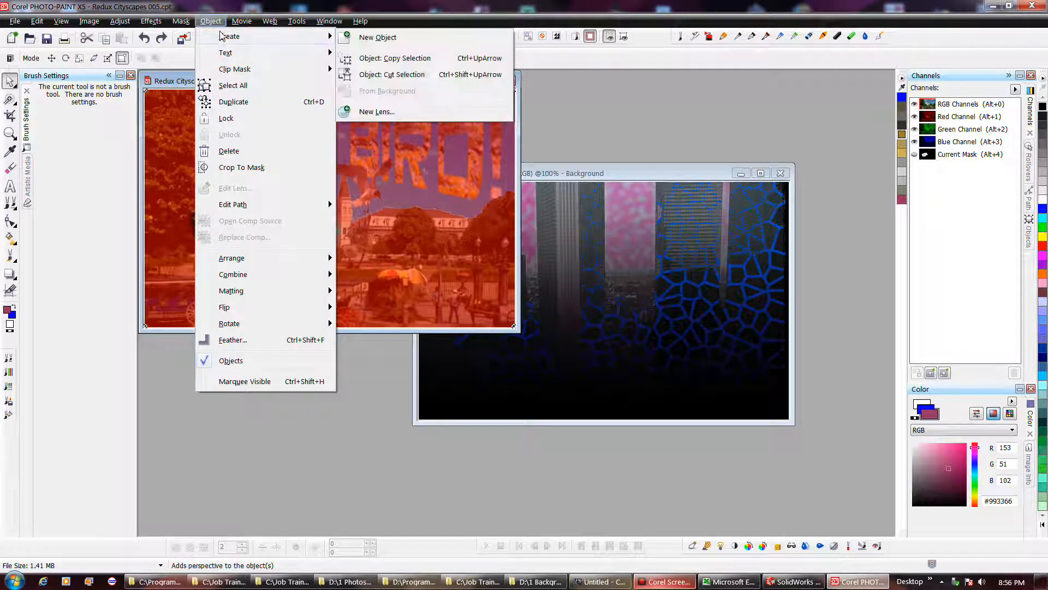
pyautogui.click(374, 75)
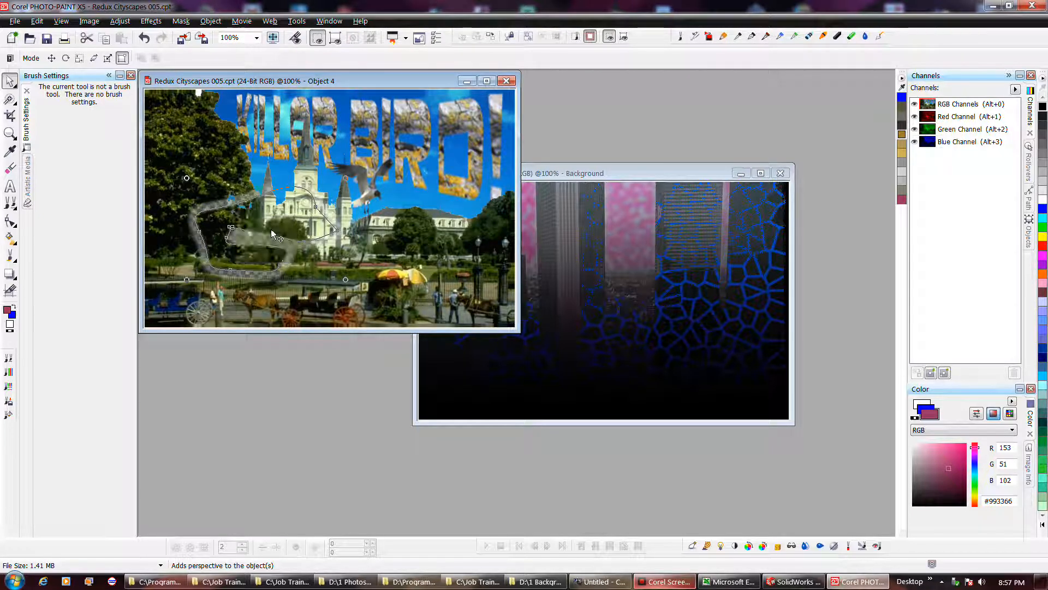
pyautogui.moveTo(275, 233); pyautogui.dragTo(302, 229)
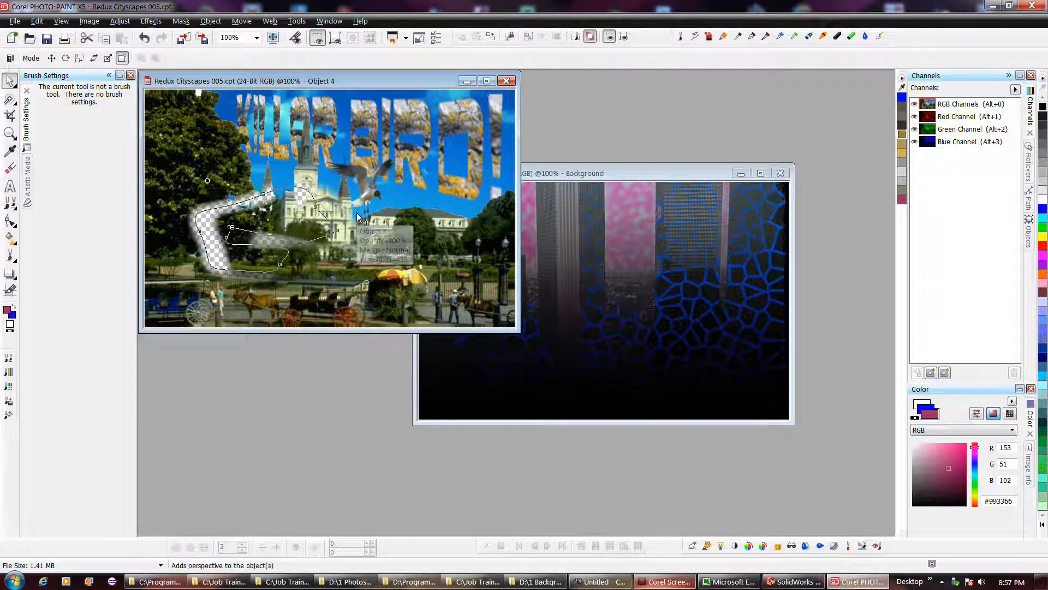
pyautogui.hotkey('ctrl', 'z')
pyautogui.hotkey('ctrl', 'z')
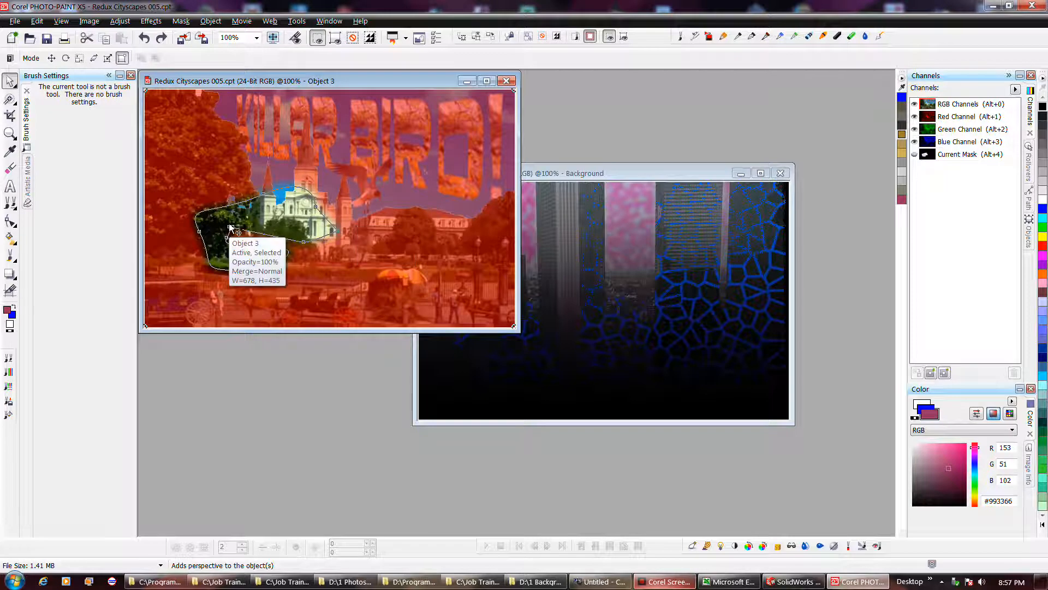
# Make the Current Mask channel the active channel of the cityscape image
pyautogui.click(213, 22)
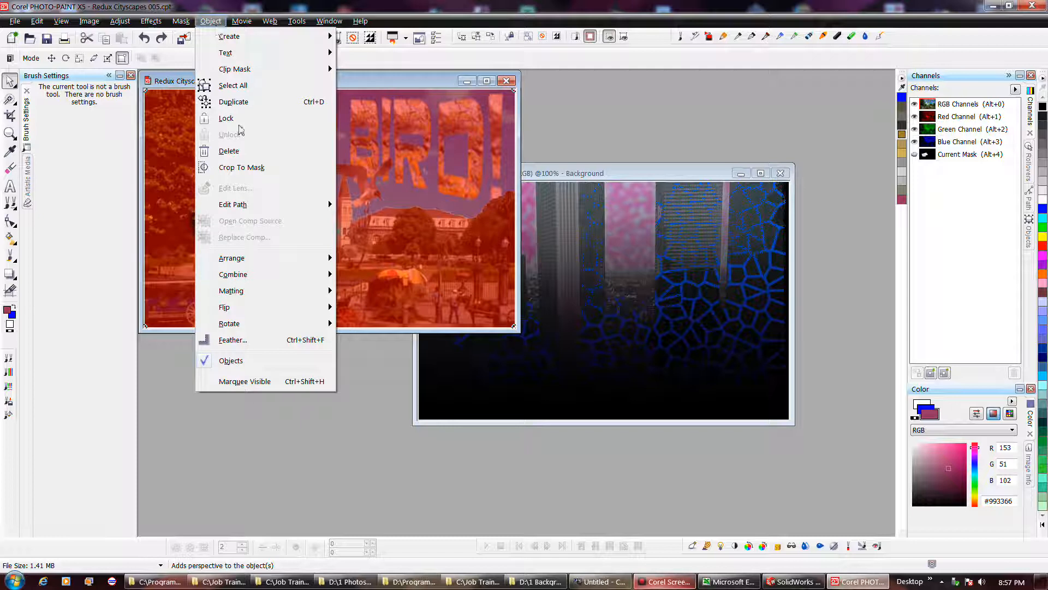
pyautogui.moveTo(243, 205)
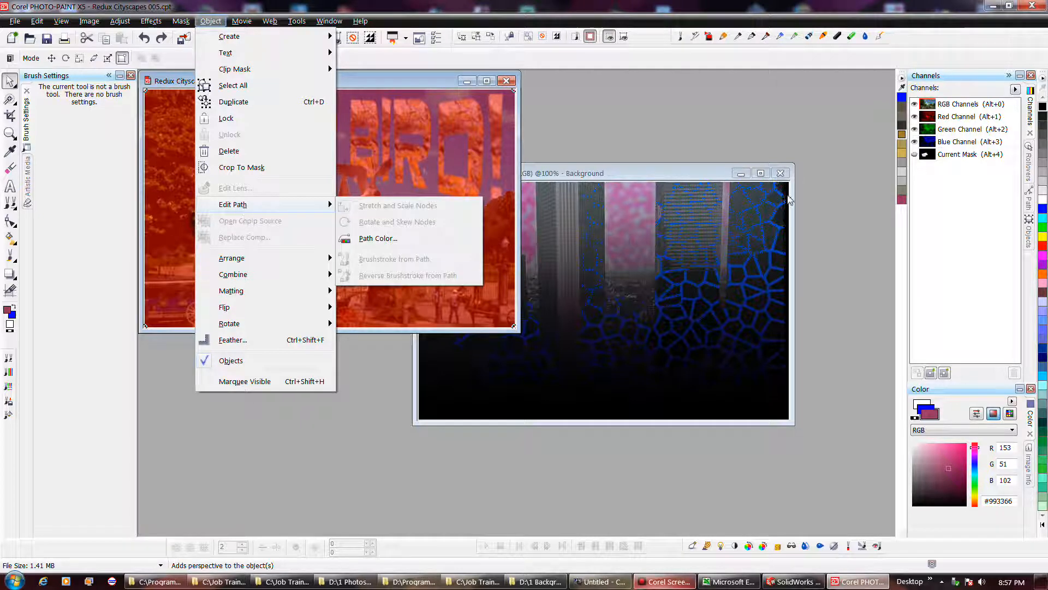
pyautogui.rightClick(944, 187)
pyautogui.rightClick(944, 158)
pyautogui.click(945, 158)
pyautogui.rightClick(945, 157)
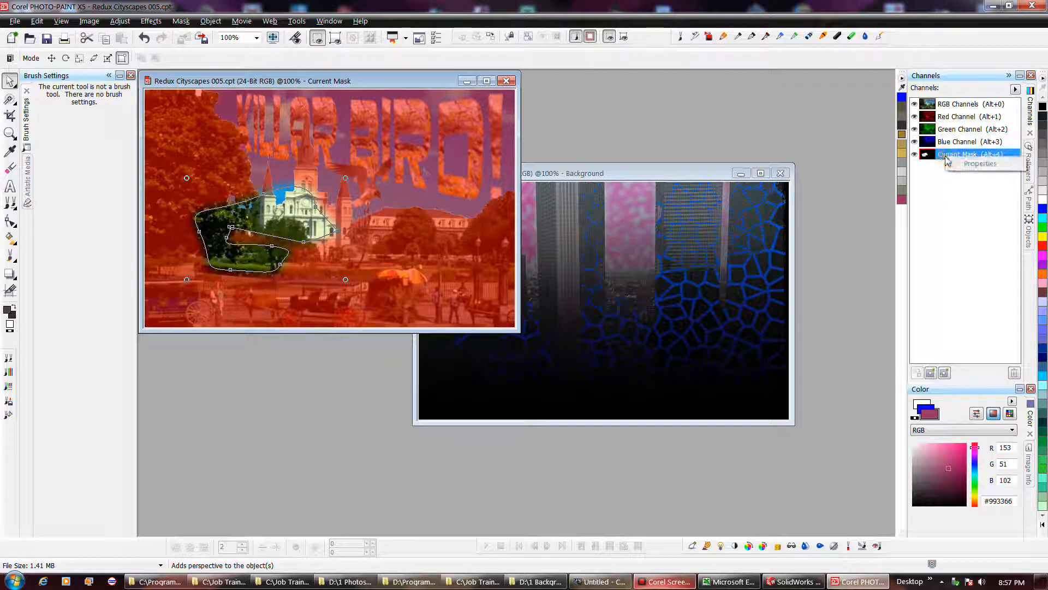
pyautogui.click(925, 178)
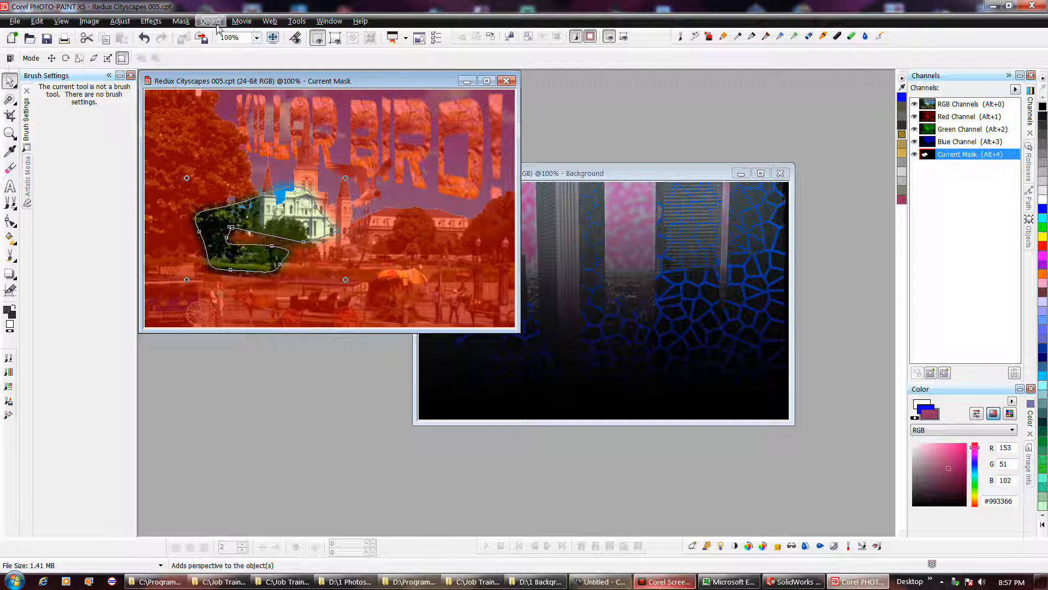
# Hide the Current Mask channel's overlay and display the image's list of objects
pyautogui.click(182, 21)
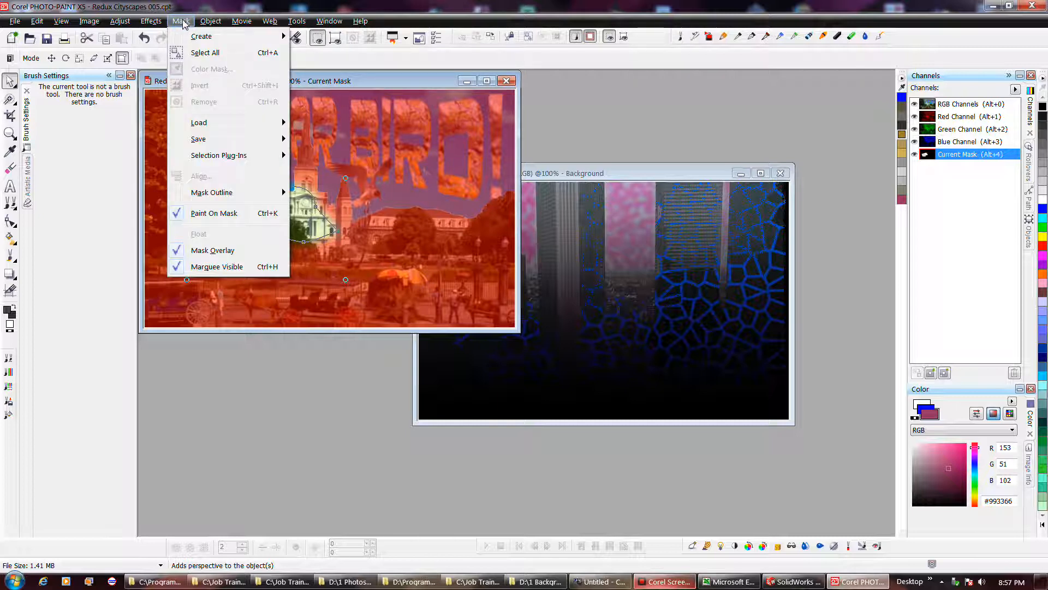
pyautogui.moveTo(229, 195)
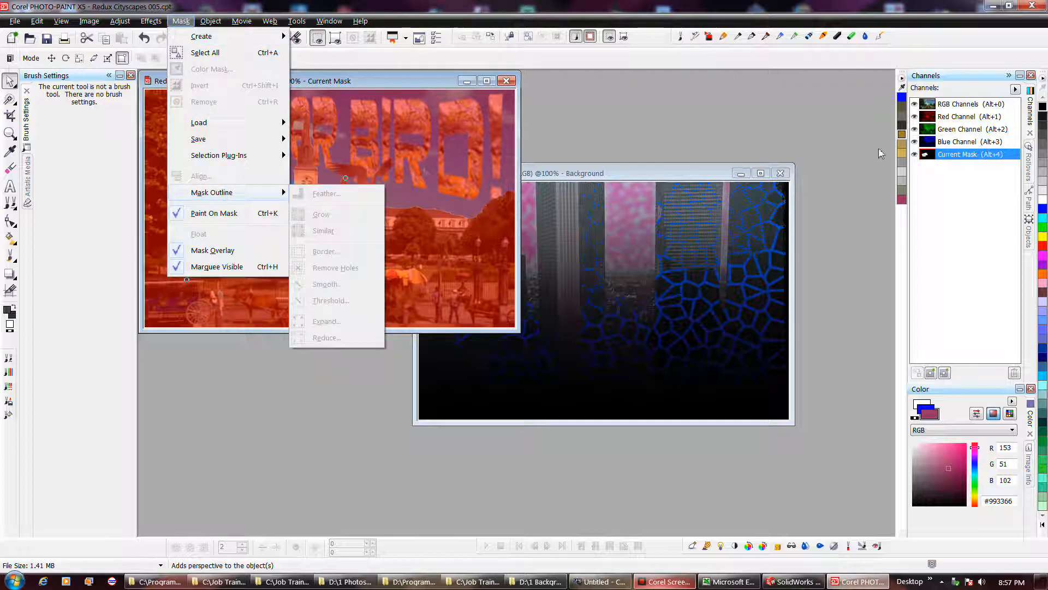
pyautogui.click(935, 176)
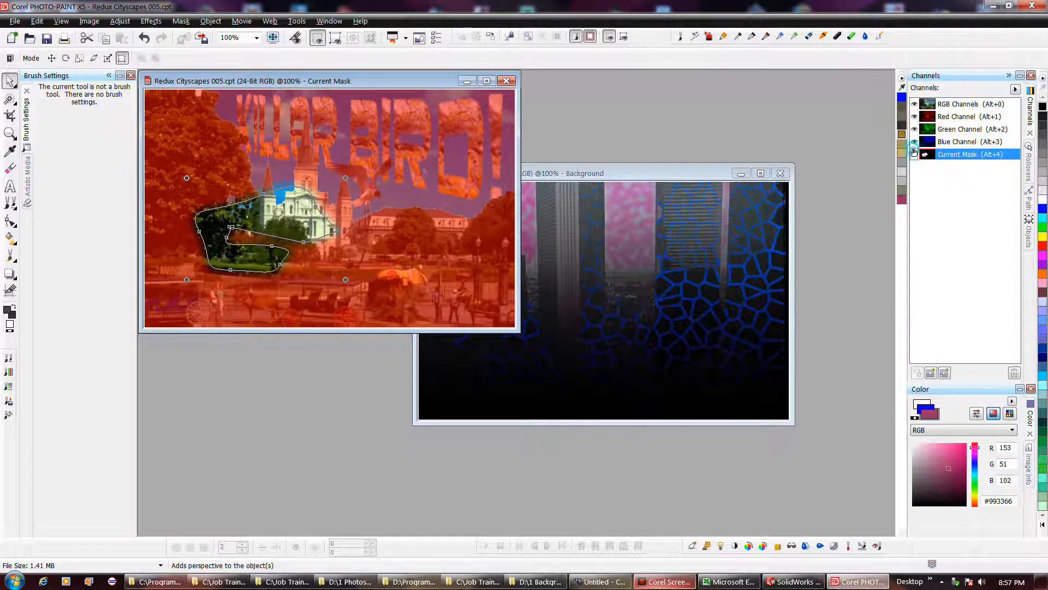
pyautogui.click(914, 154)
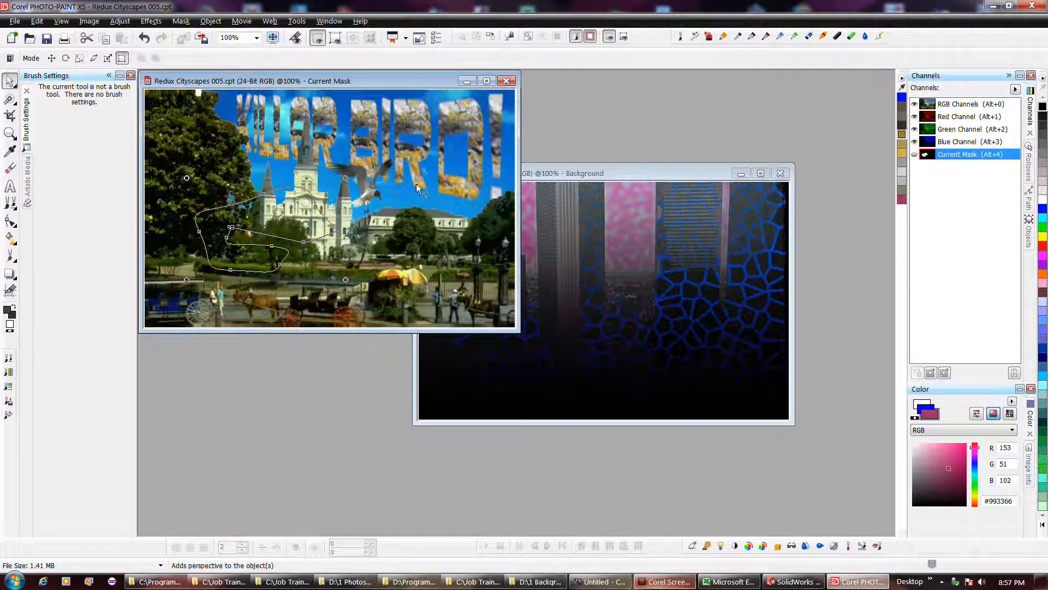
pyautogui.click(266, 195)
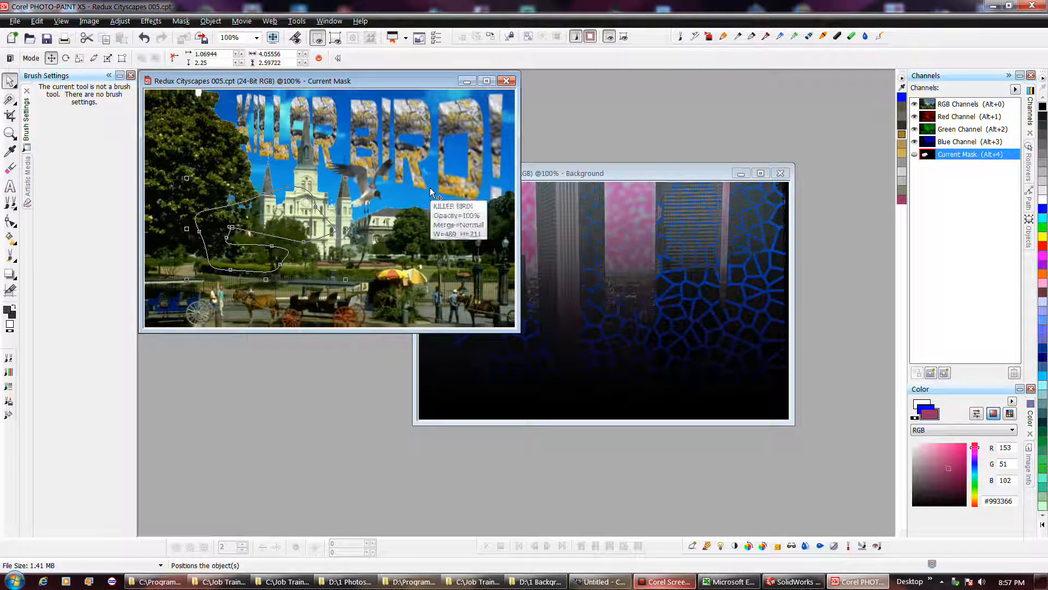
pyautogui.click(1028, 234)
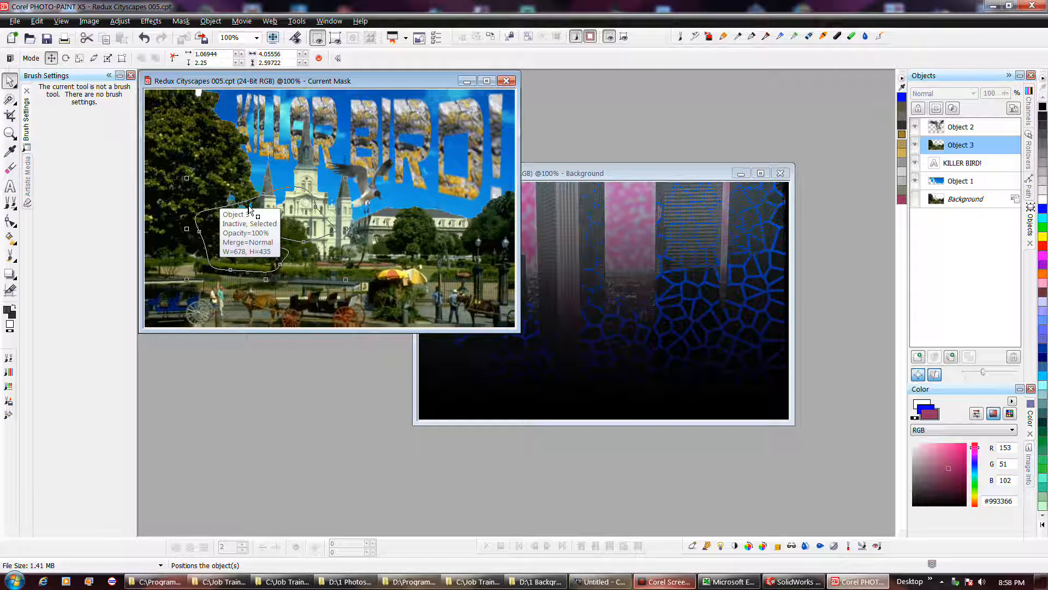
# Set the path colour to a shade of red using the RGB model
pyautogui.click(211, 20)
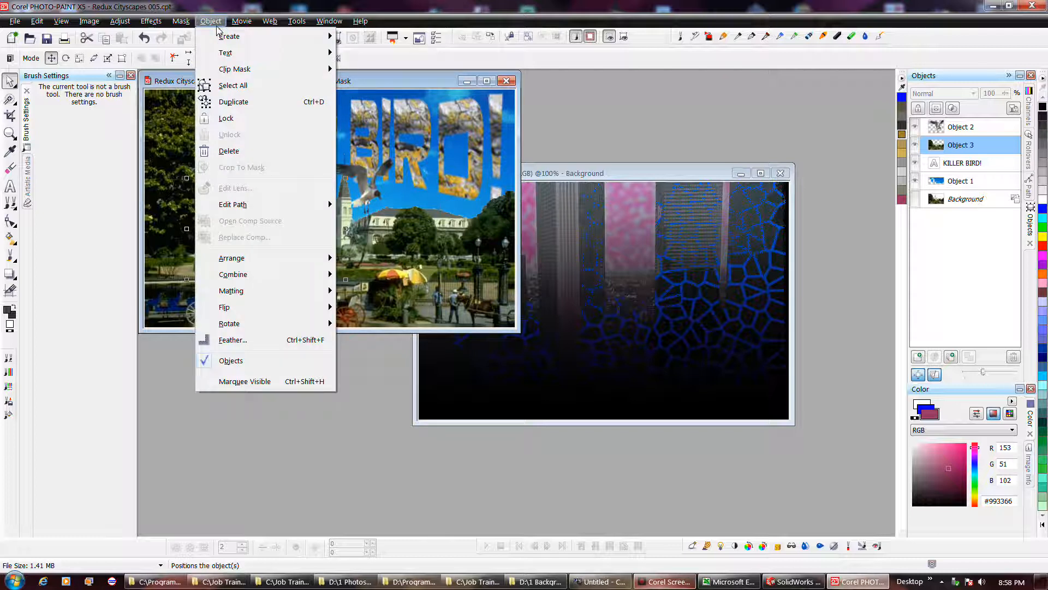
pyautogui.moveTo(242, 208)
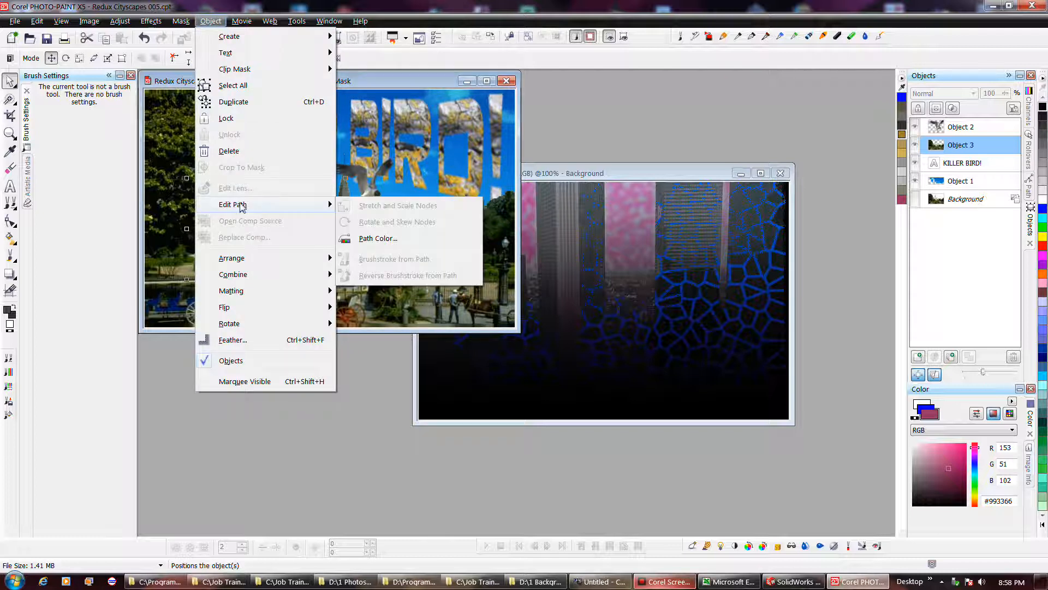
pyautogui.click(375, 240)
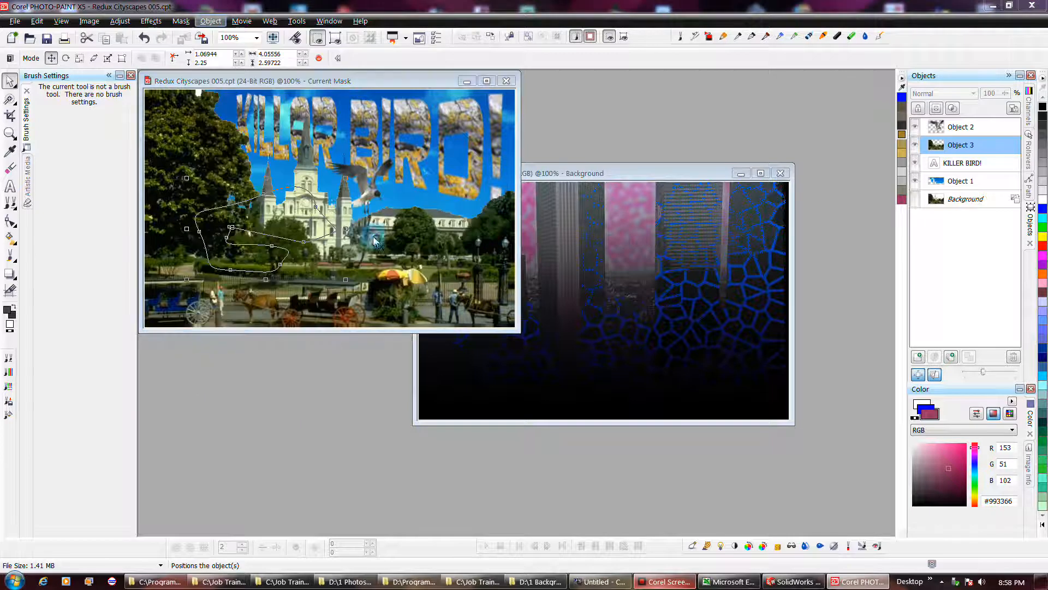
pyautogui.click(474, 266)
pyautogui.click(502, 273)
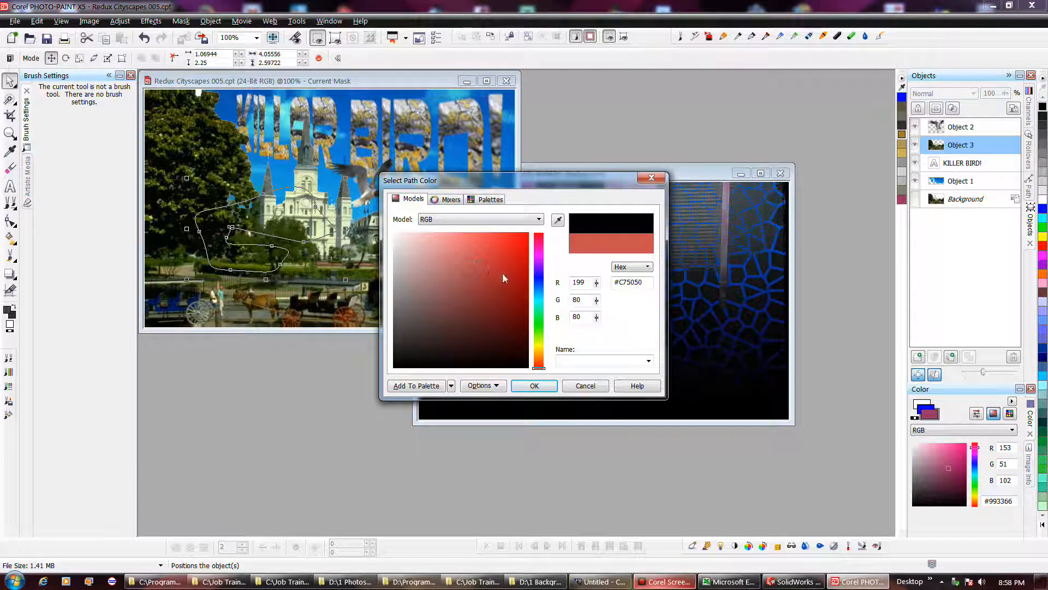
pyautogui.click(551, 386)
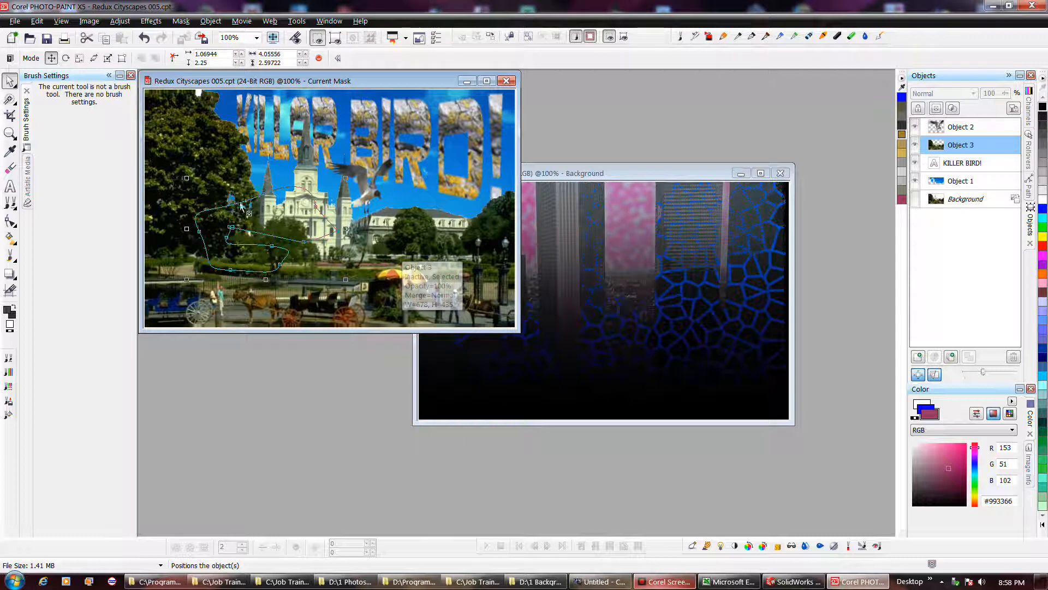
pyautogui.rightClick(275, 273)
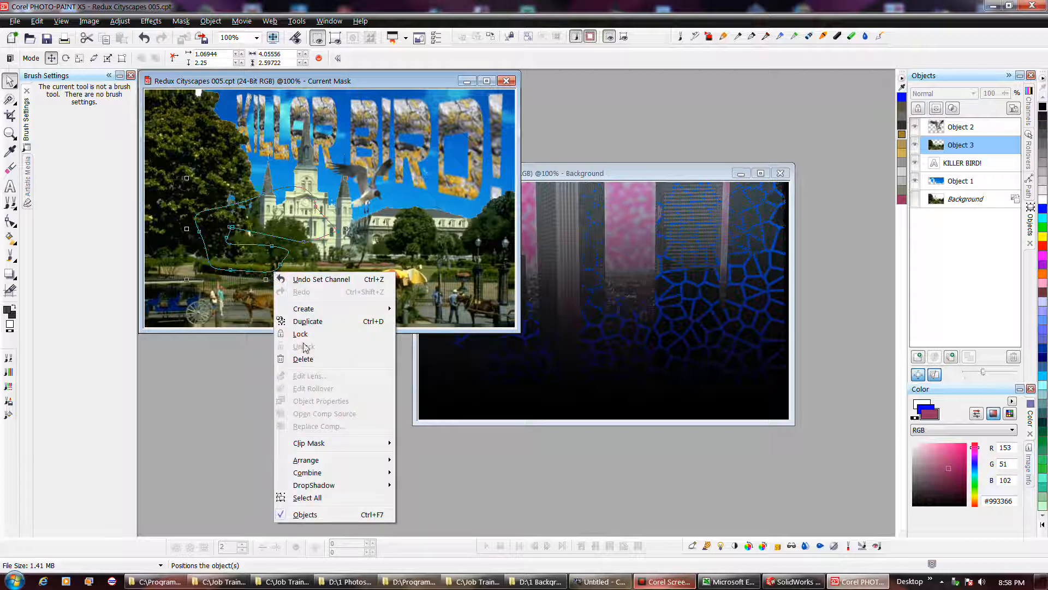
pyautogui.moveTo(324, 450)
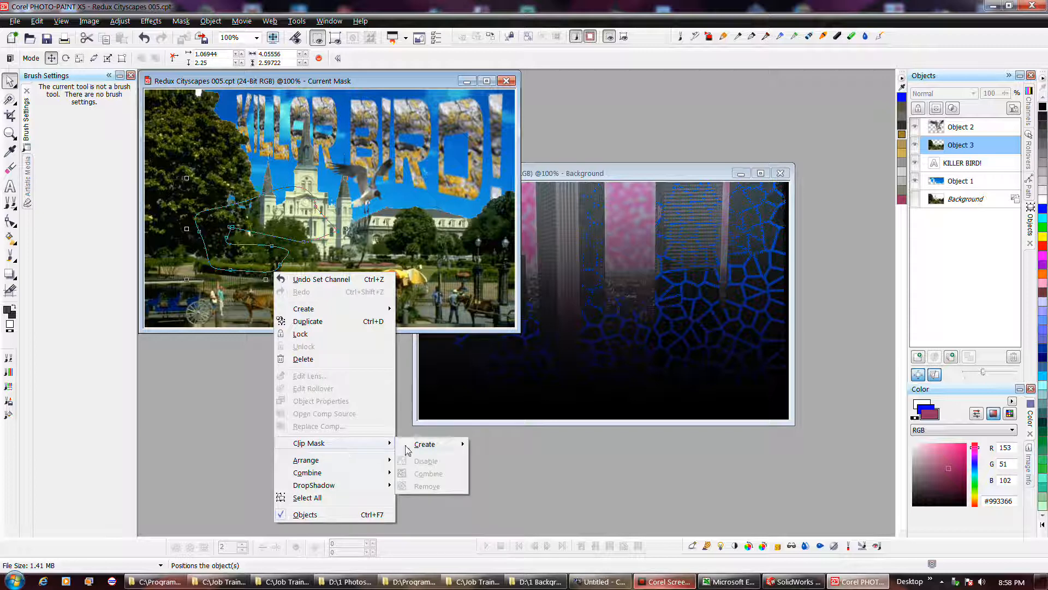
pyautogui.moveTo(421, 450)
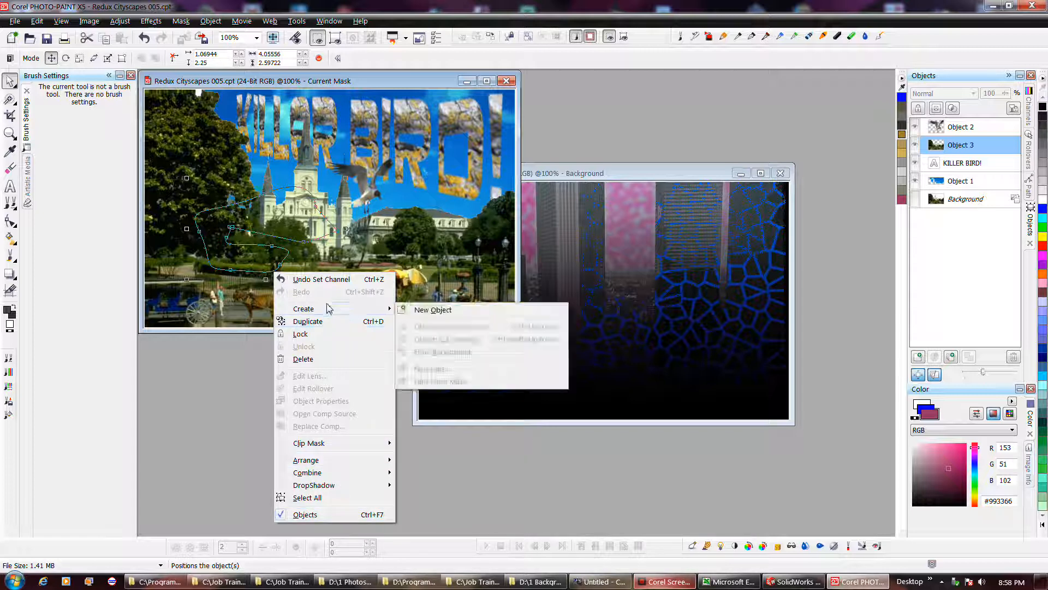
pyautogui.click(306, 81)
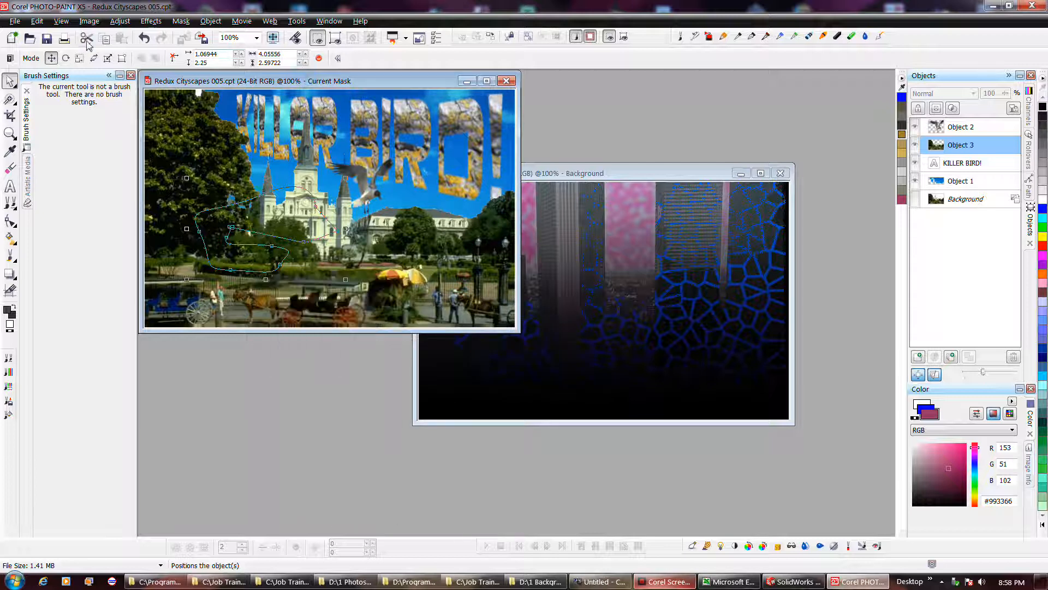
# Save the image as a CPT copy named Redux Cityscapes 005 2 in the Play PP folder
pyautogui.click(15, 20)
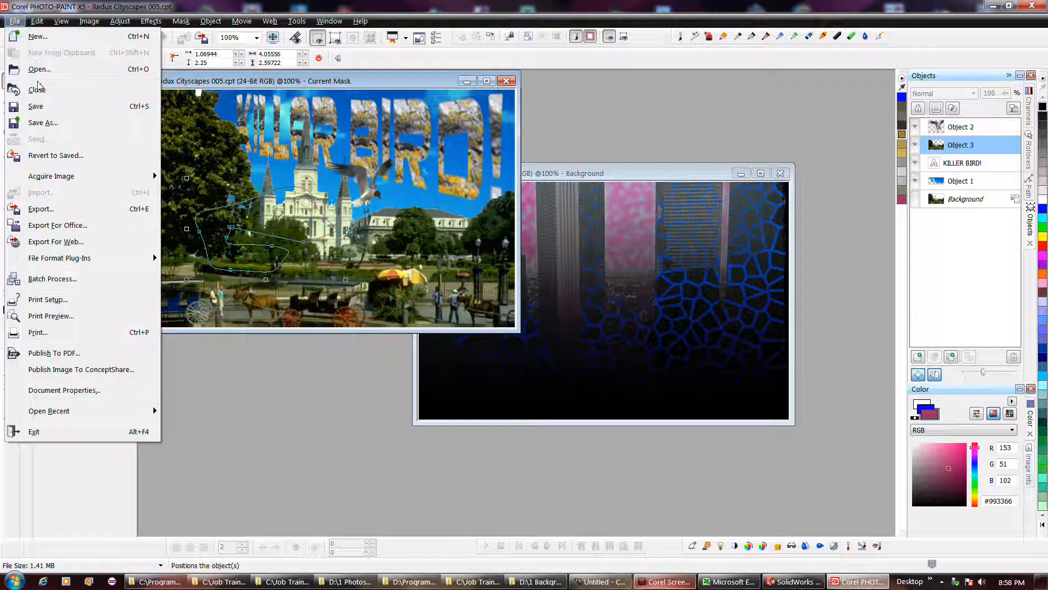
pyautogui.click(44, 123)
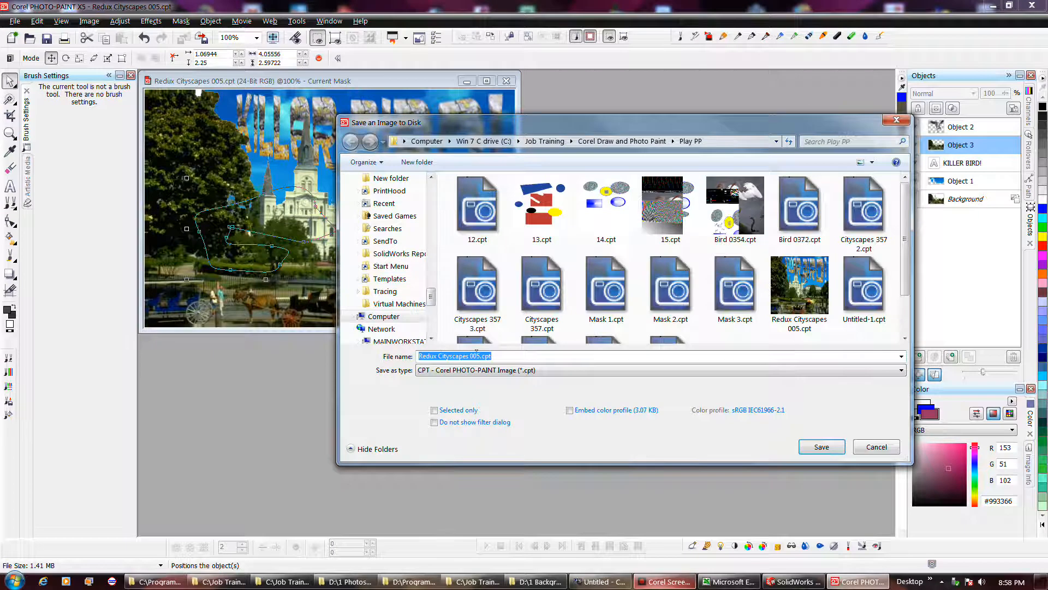
pyautogui.moveTo(477, 355); pyautogui.dragTo(482, 356)
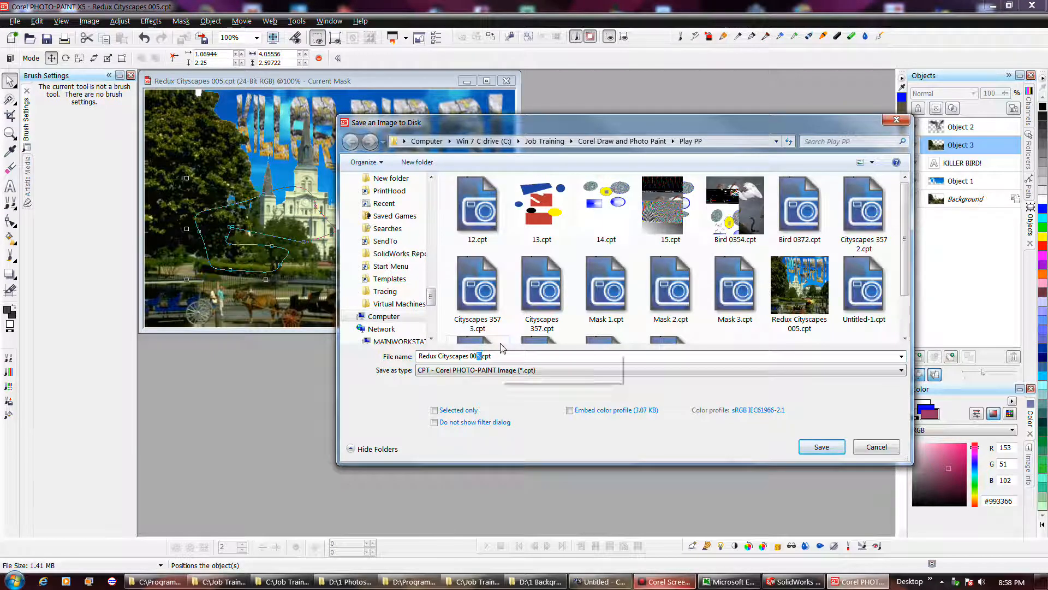
pyautogui.press('Right')
pyautogui.press('Left')
pyautogui.press('Left')
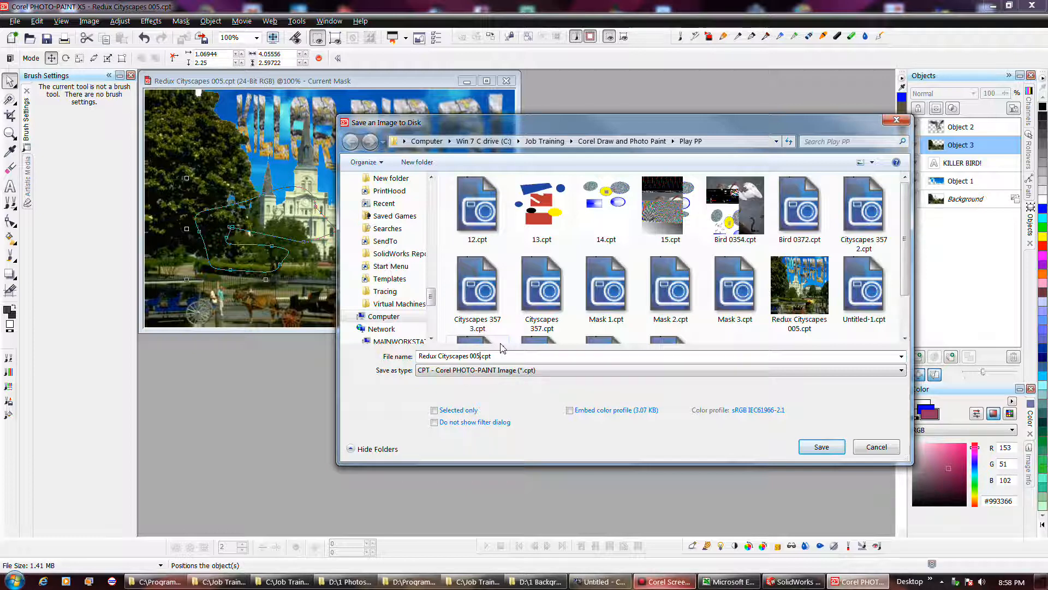
pyautogui.write('2')
pyautogui.press('Return')
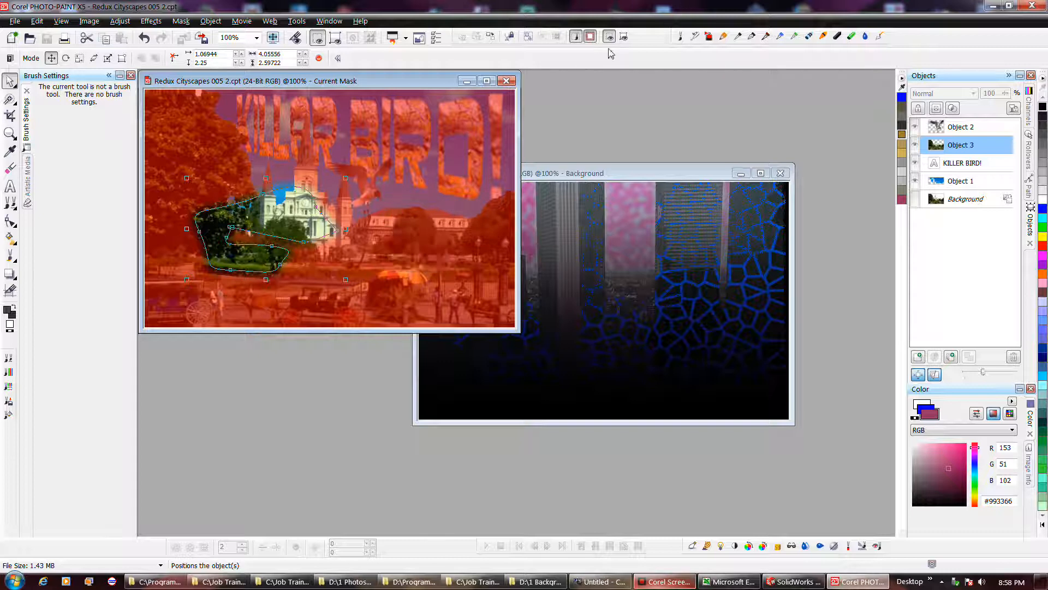
# Return to the image's channels and hide the red overlay of the Current Mask channel in the saved copy
pyautogui.click(592, 35)
pyautogui.click(1031, 223)
pyautogui.click(1030, 113)
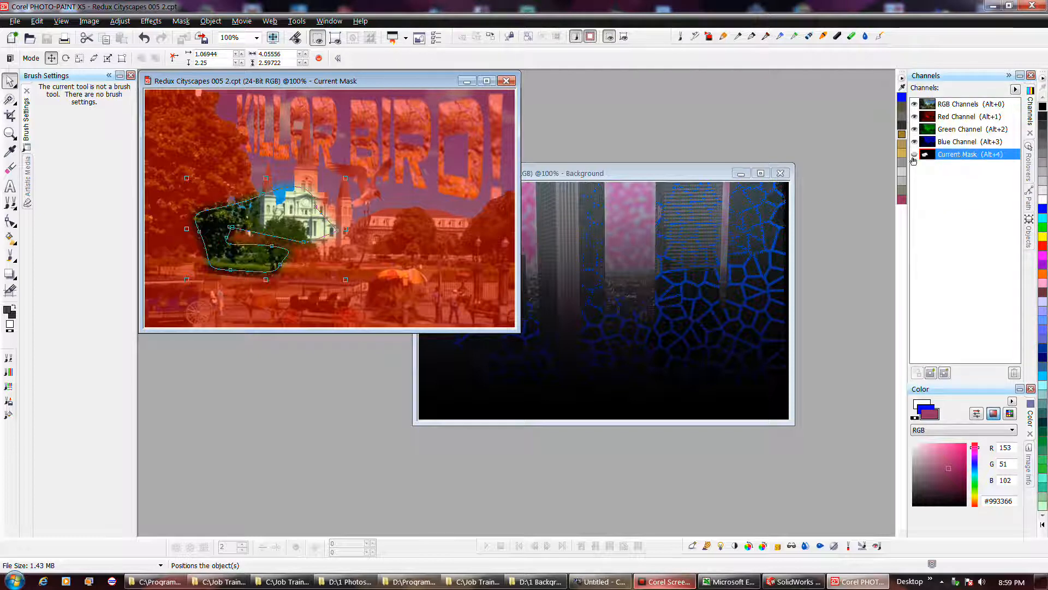
pyautogui.click(914, 155)
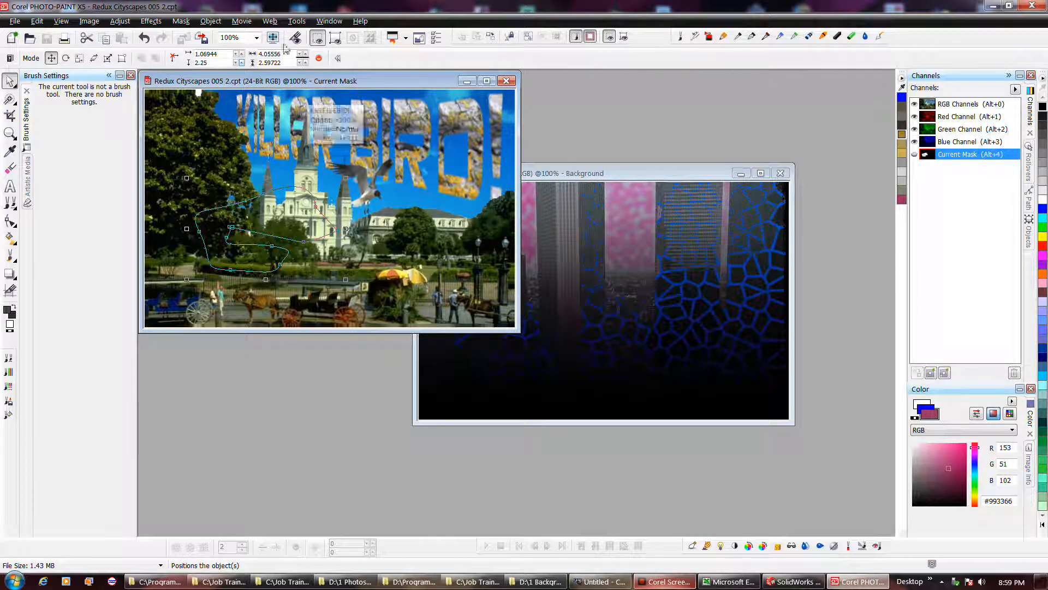
pyautogui.click(297, 21)
pyautogui.moveTo(274, 25)
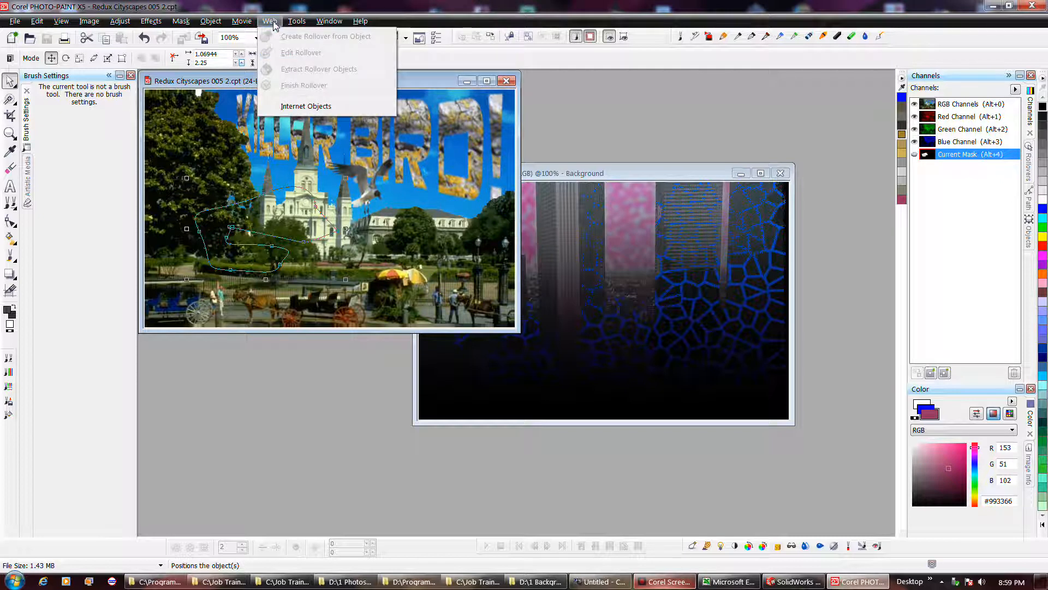
pyautogui.moveTo(214, 25)
pyautogui.moveTo(98, 25)
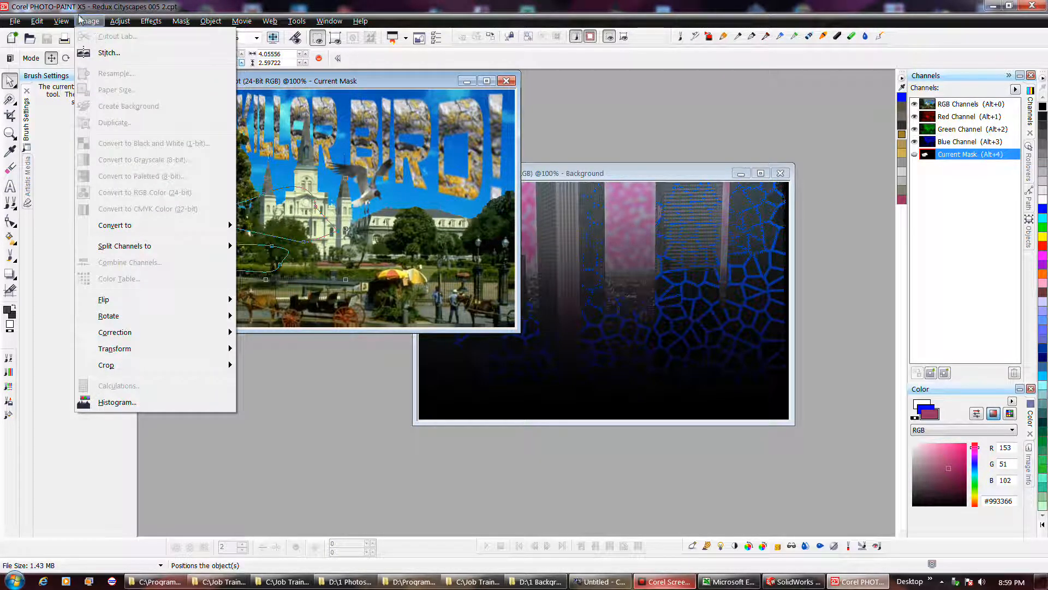
pyautogui.moveTo(70, 22)
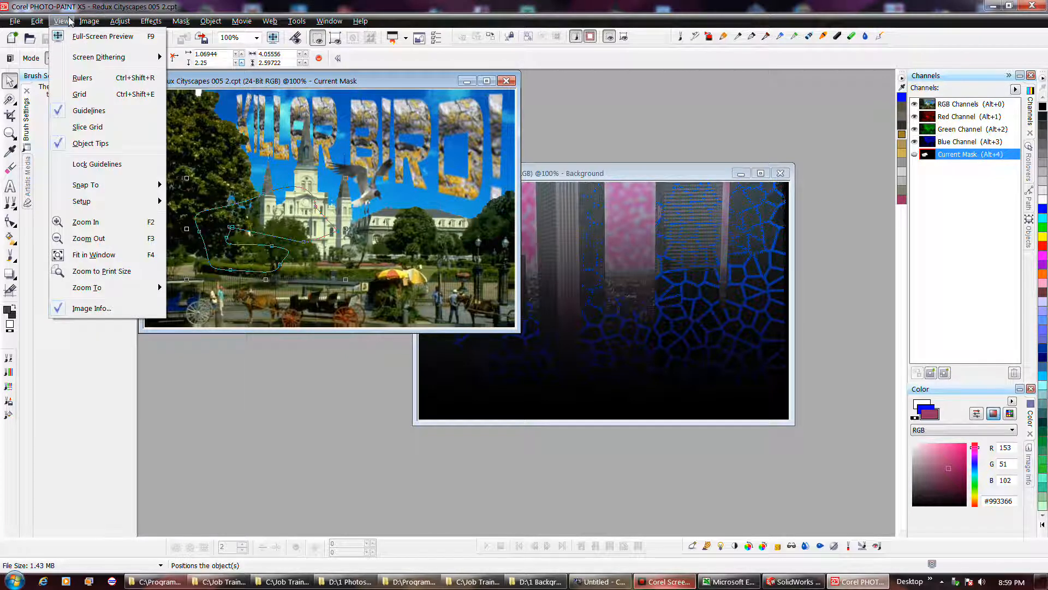
pyautogui.click(70, 22)
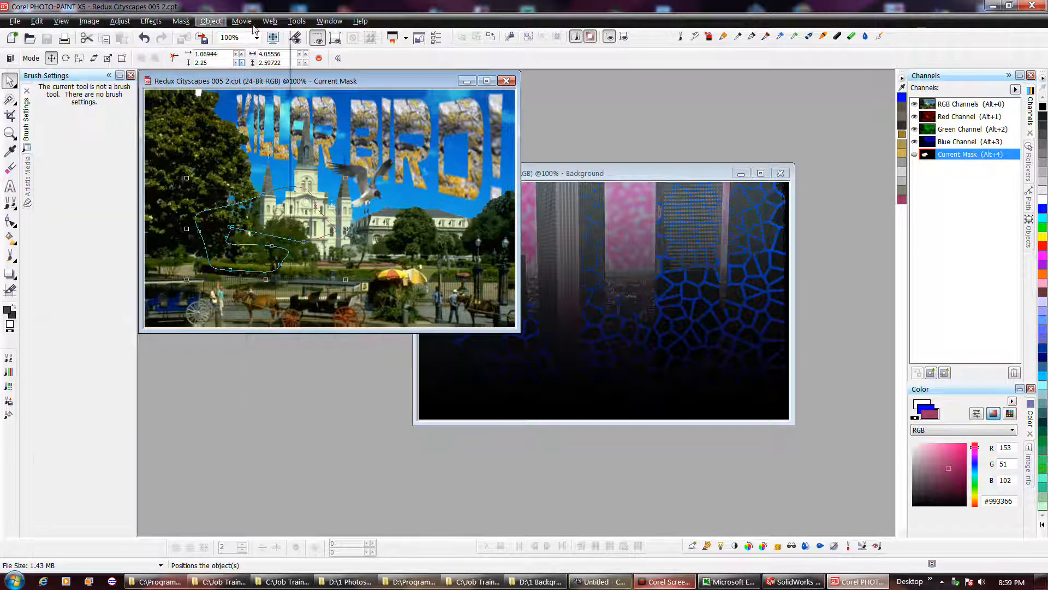
pyautogui.click(267, 23)
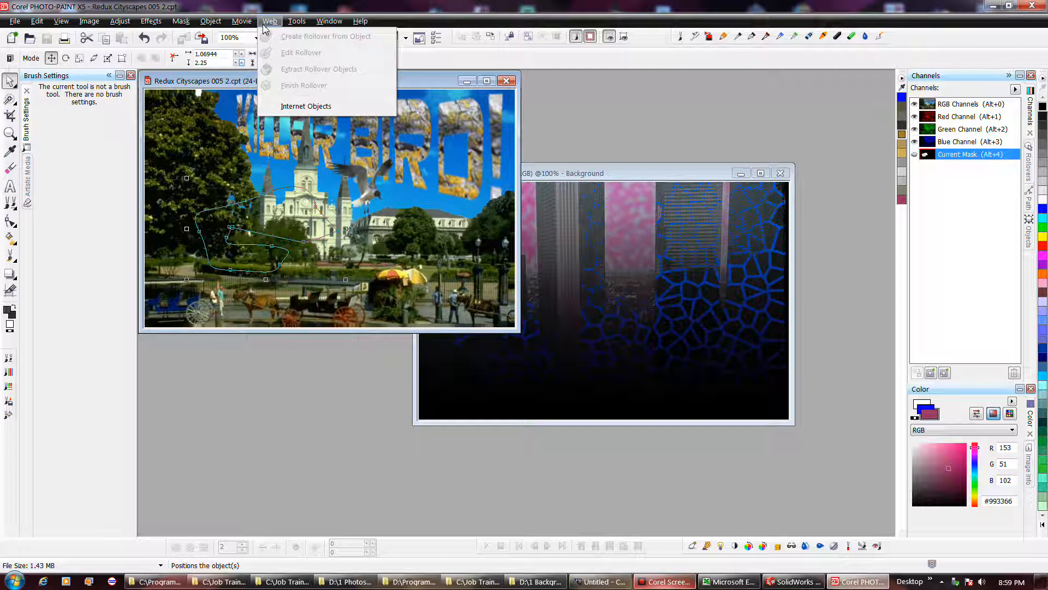
pyautogui.click(244, 21)
pyautogui.click(151, 20)
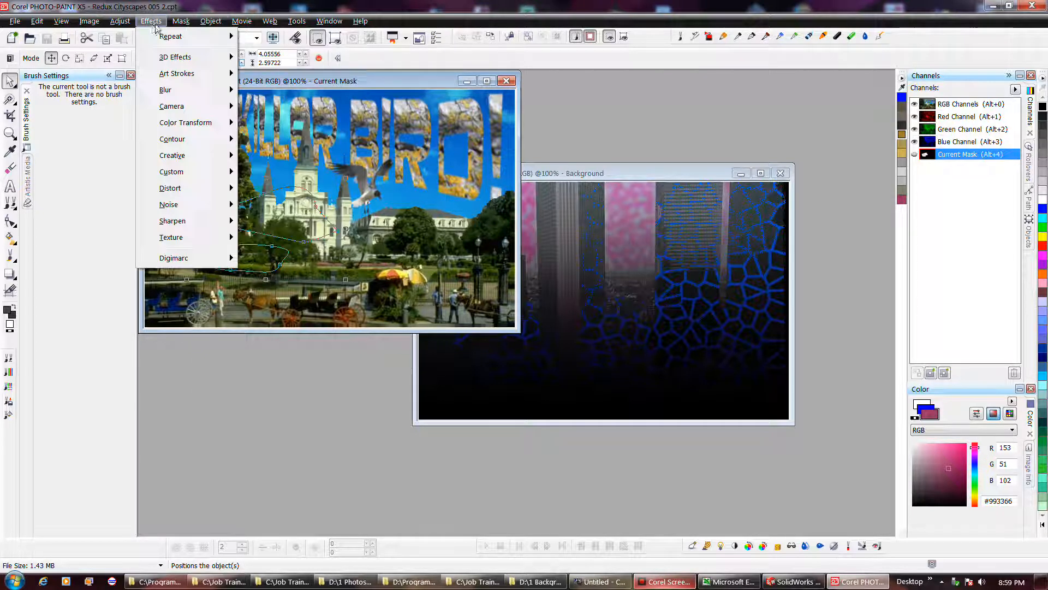
pyautogui.moveTo(129, 28)
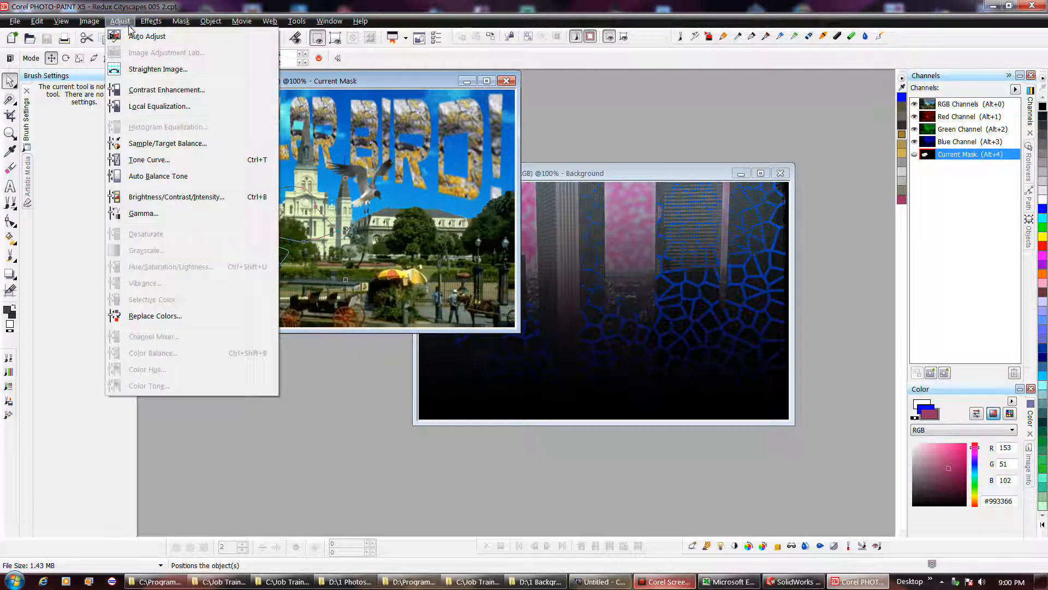
pyautogui.click(385, 237)
# Switch to the Cityscapes 357 3 image, review the adjustment commands available for it and display its list of objects
pyautogui.click(623, 242)
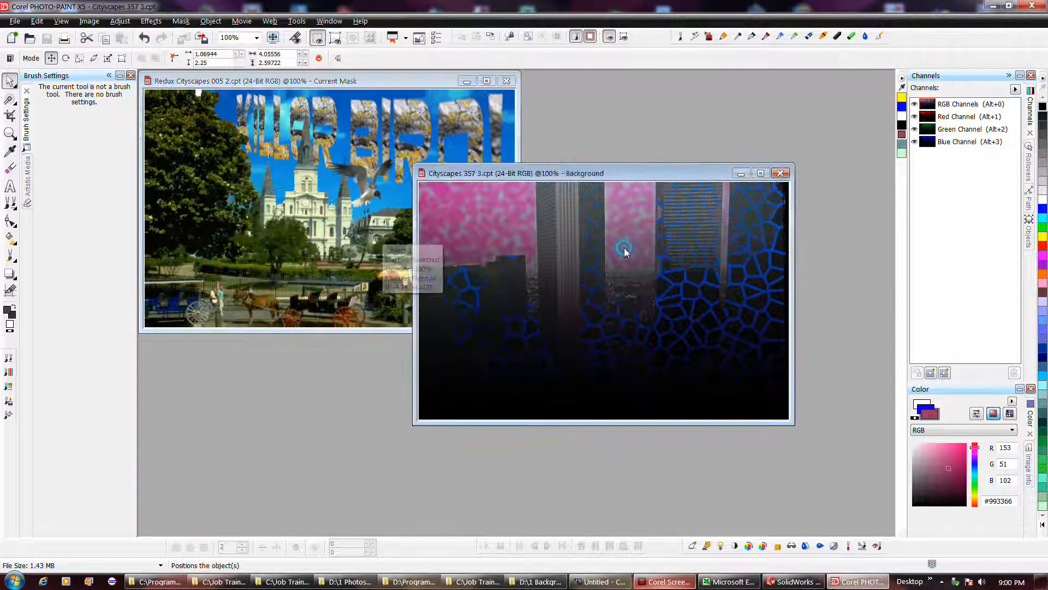
pyautogui.click(121, 21)
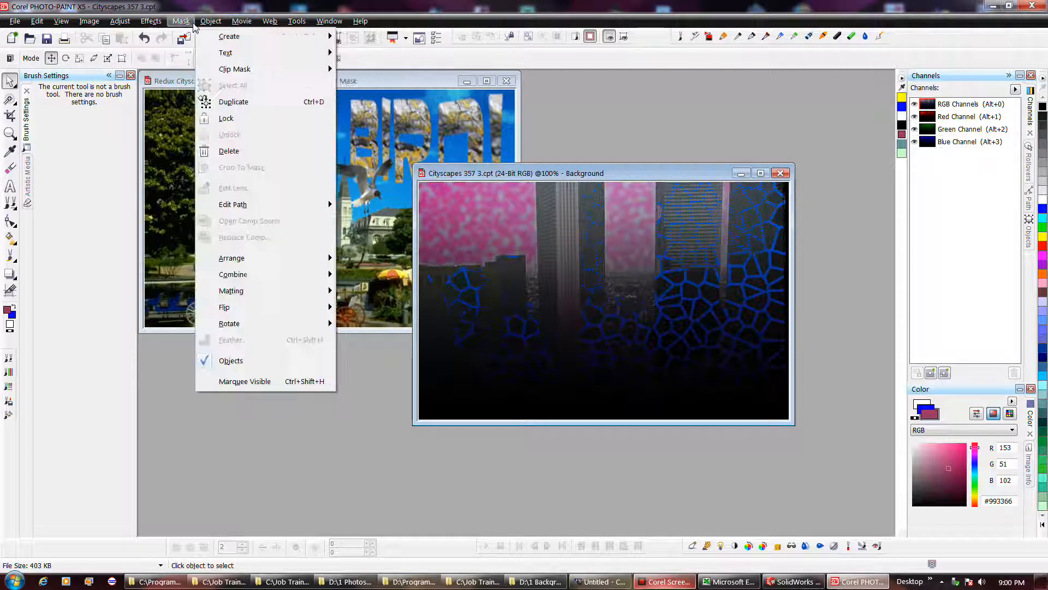
pyautogui.moveTo(177, 26)
pyautogui.moveTo(114, 22)
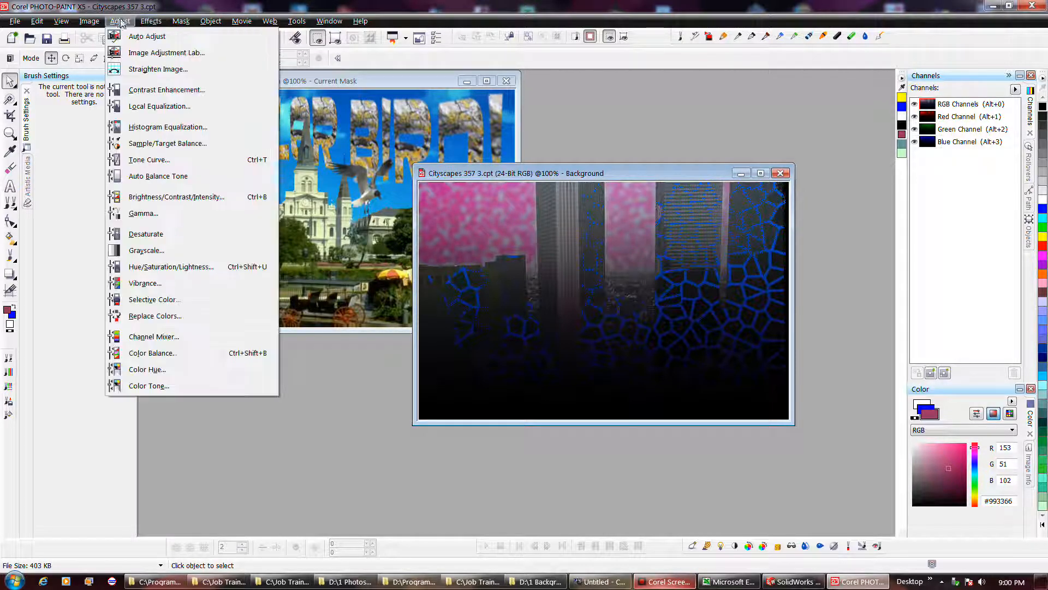
pyautogui.moveTo(82, 22)
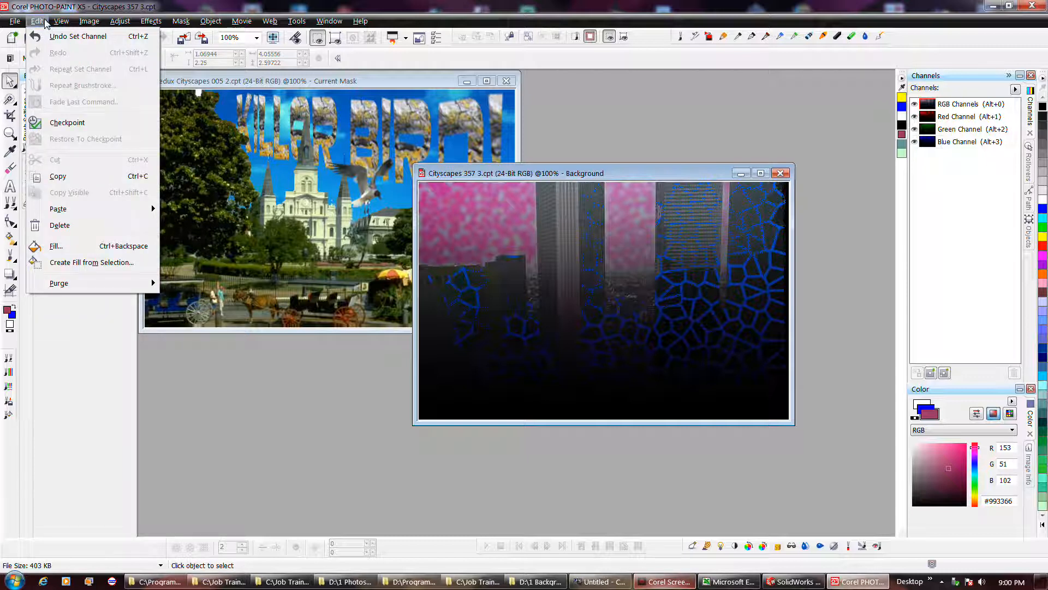
pyautogui.click(869, 54)
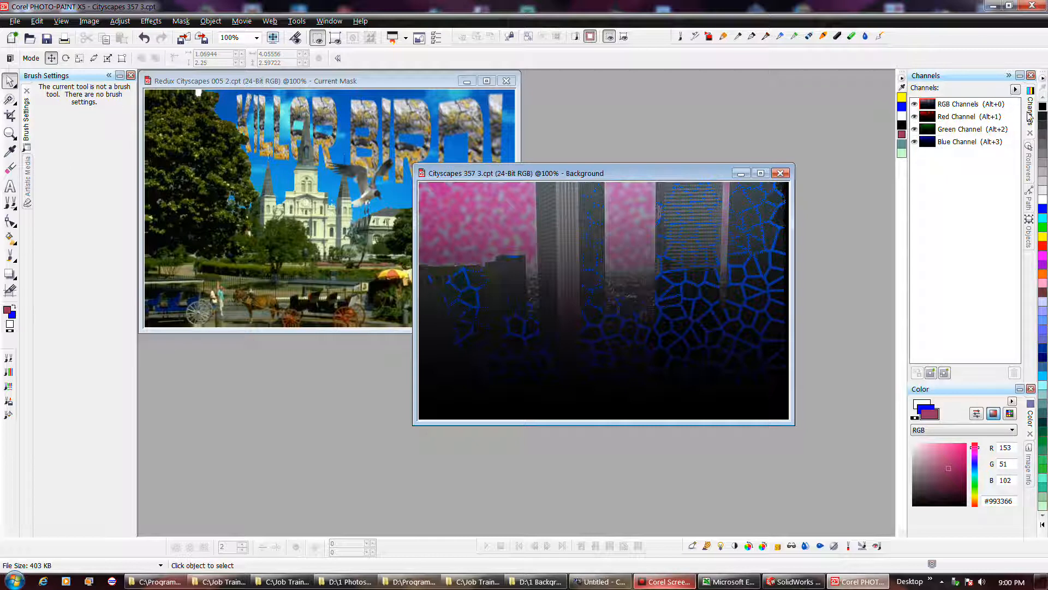
pyautogui.click(1029, 222)
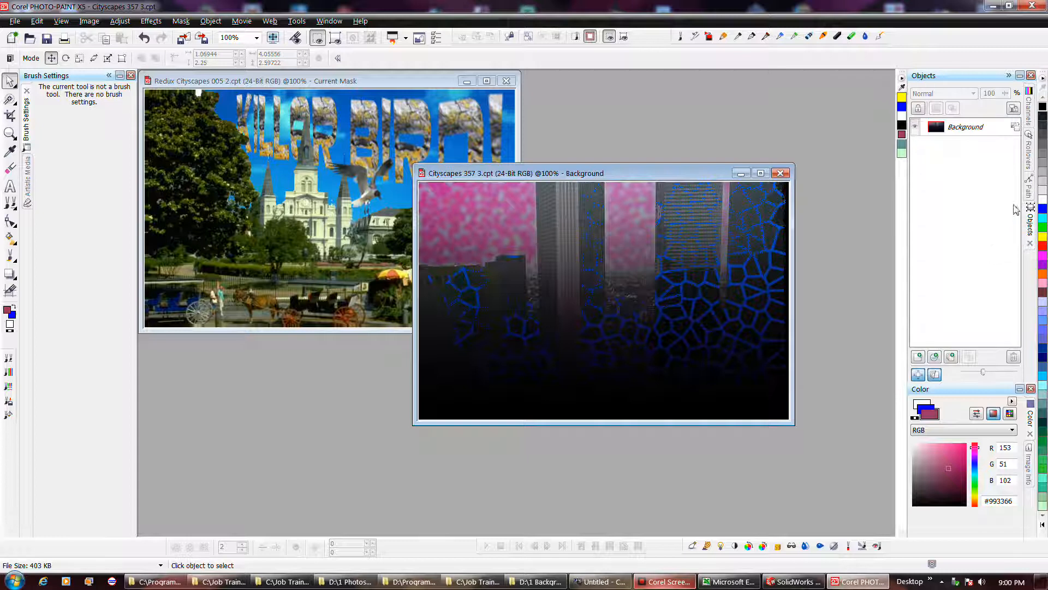